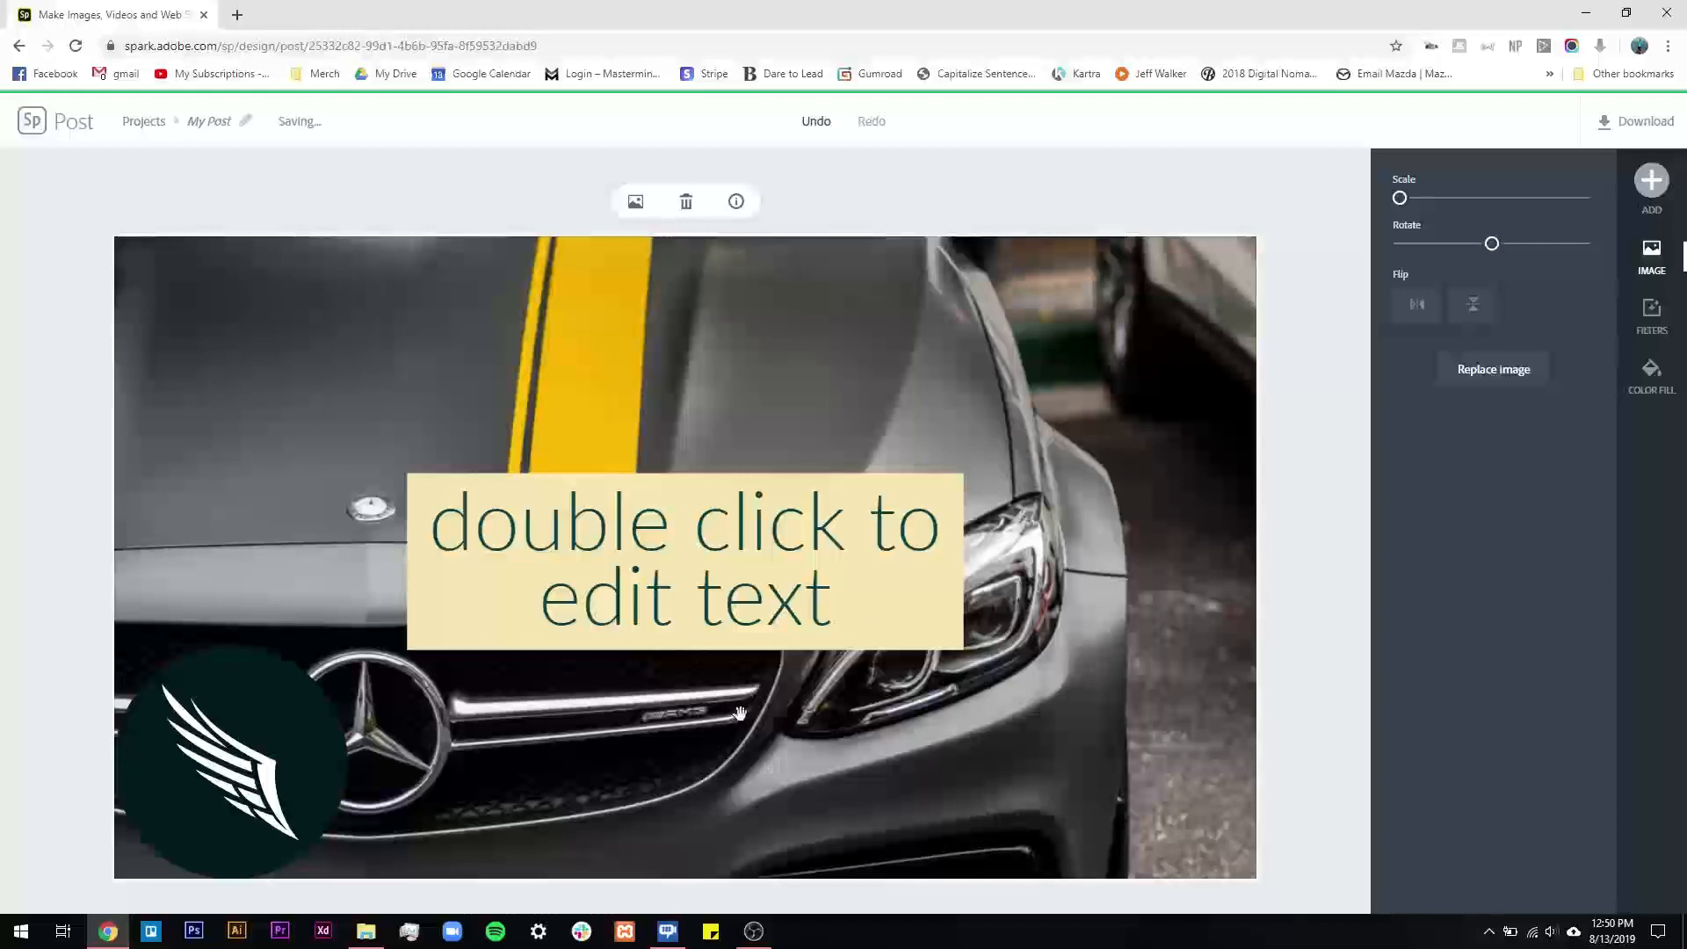
pyautogui.doubleClick(972, 378)
pyautogui.click(1294, 296)
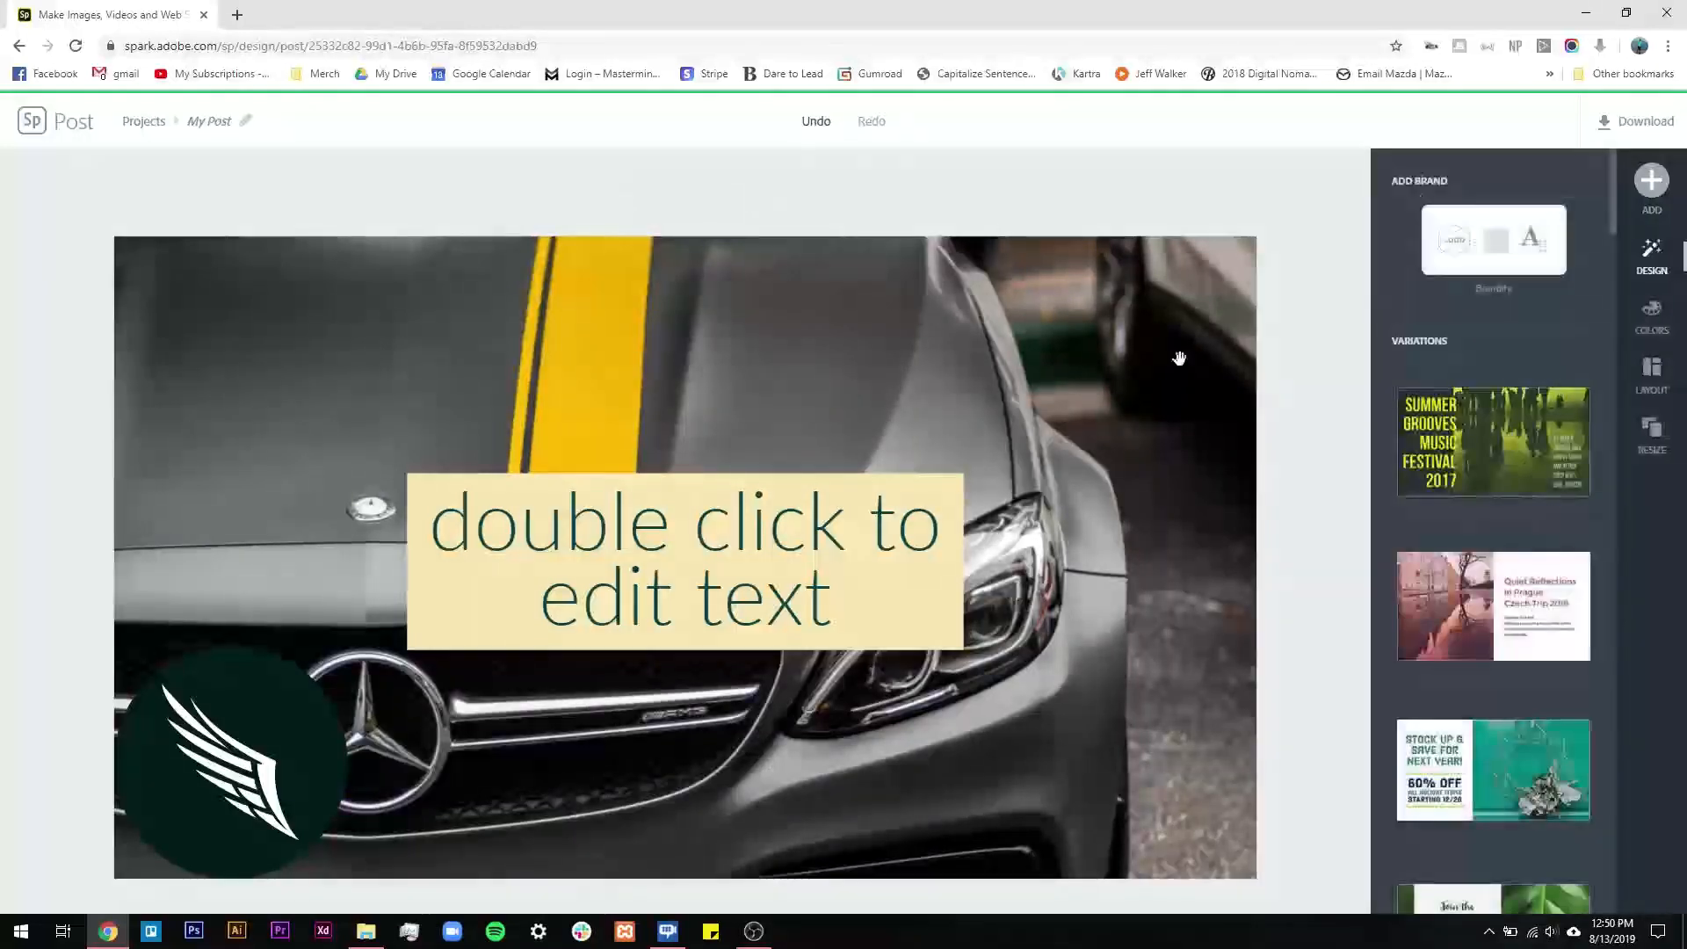
pyautogui.click(1167, 352)
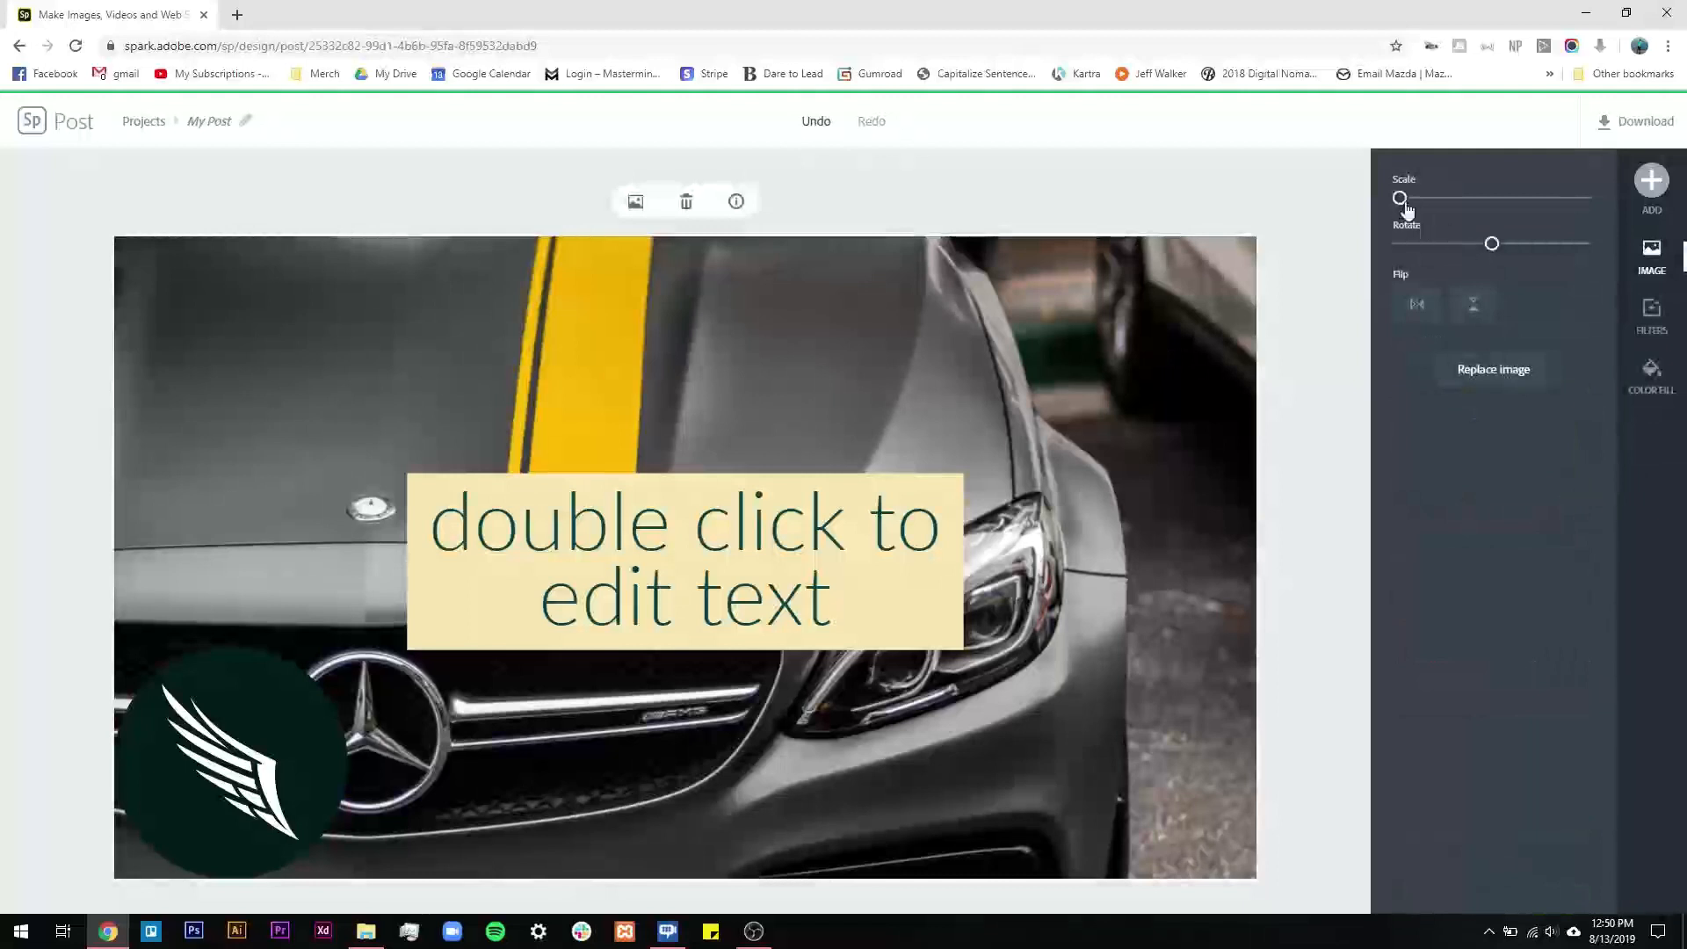
pyautogui.moveTo(1399, 198); pyautogui.dragTo(1364, 226)
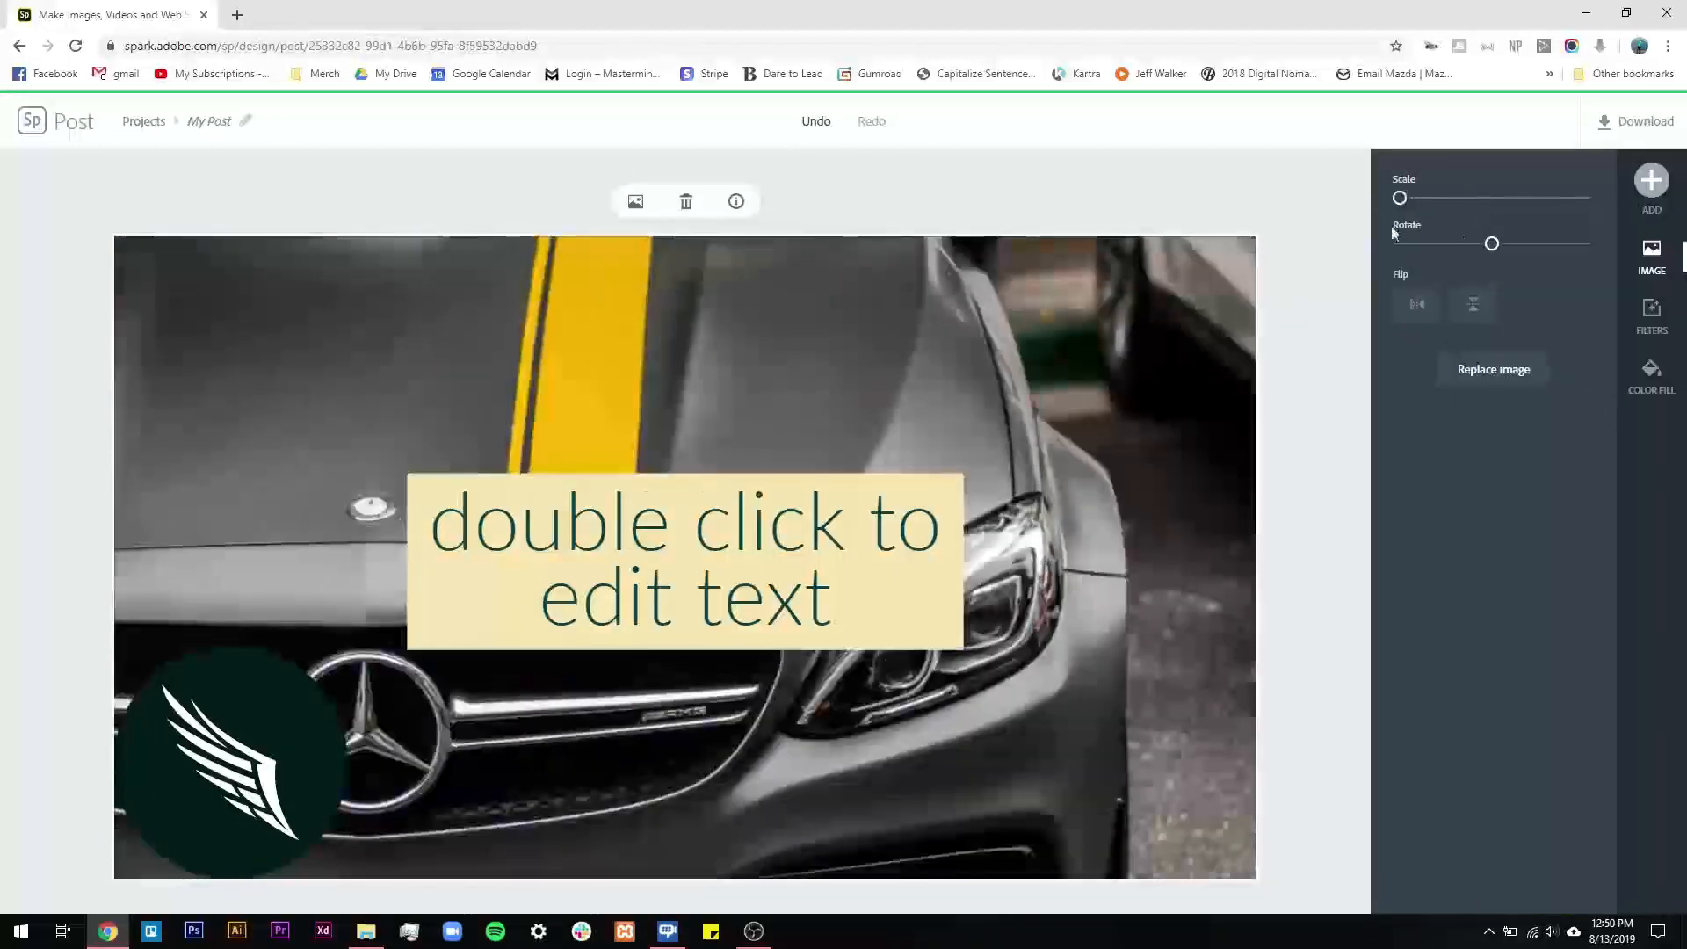
pyautogui.moveTo(1491, 247)
pyautogui.mouseDown()
pyautogui.moveTo(1524, 249)
pyautogui.moveTo(1491, 246)
pyautogui.mouseUp()
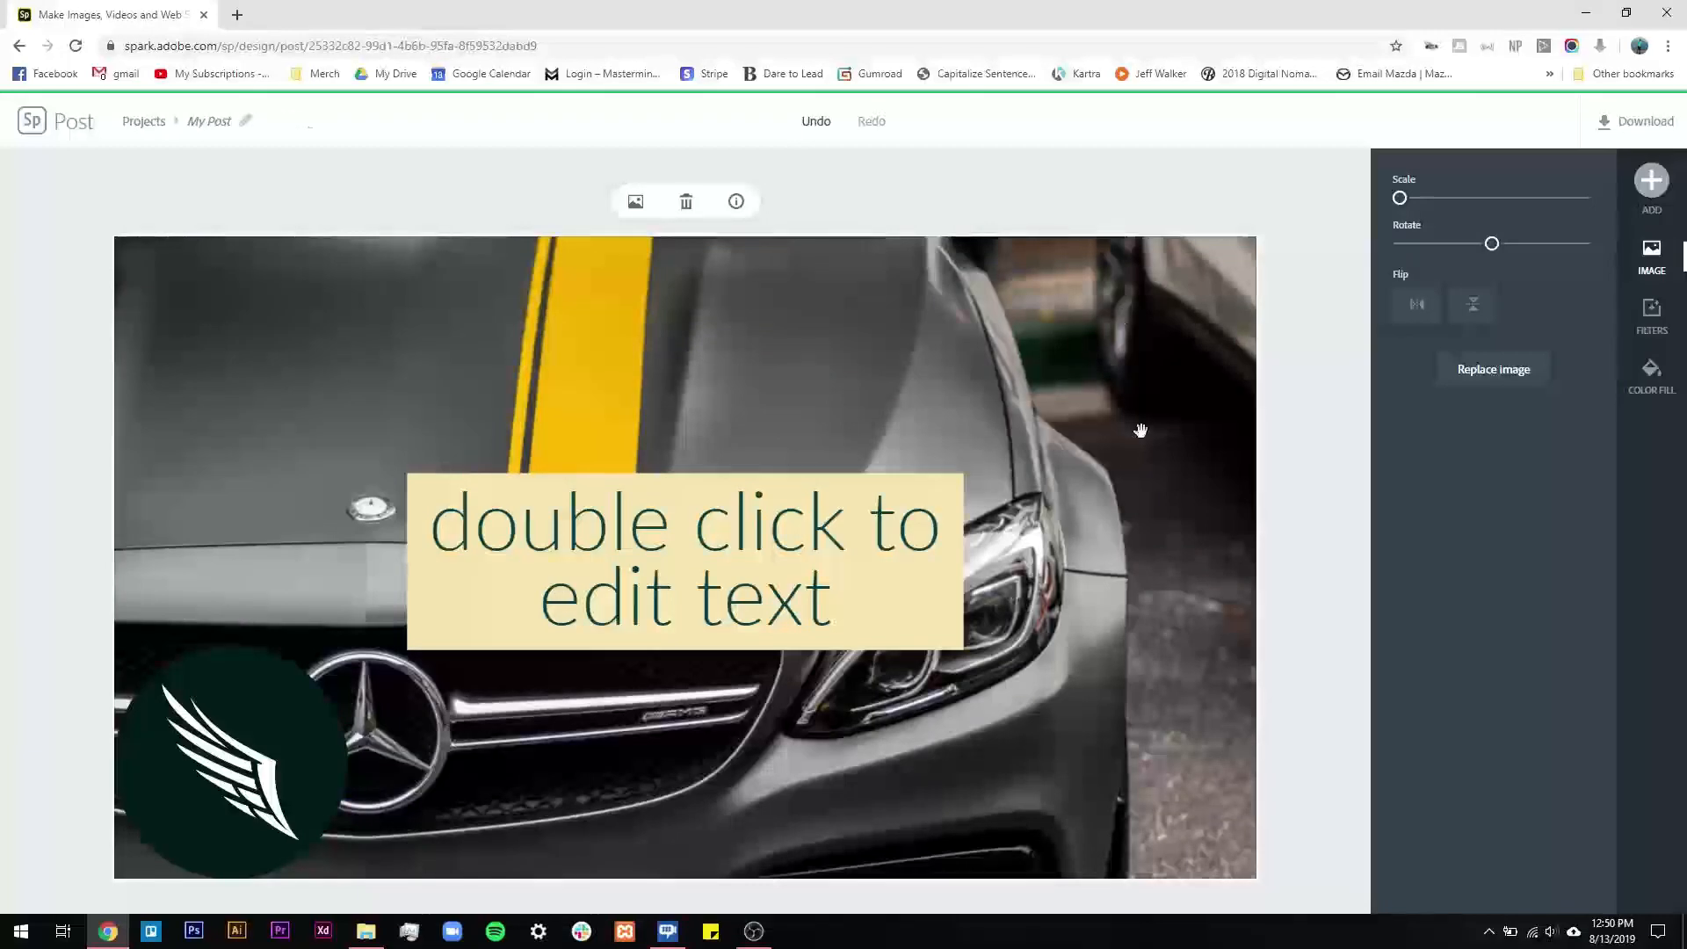
# - Apply the Darken filter to the background car photo and move the text box to the upper-right area of the design
pyautogui.click(1652, 315)
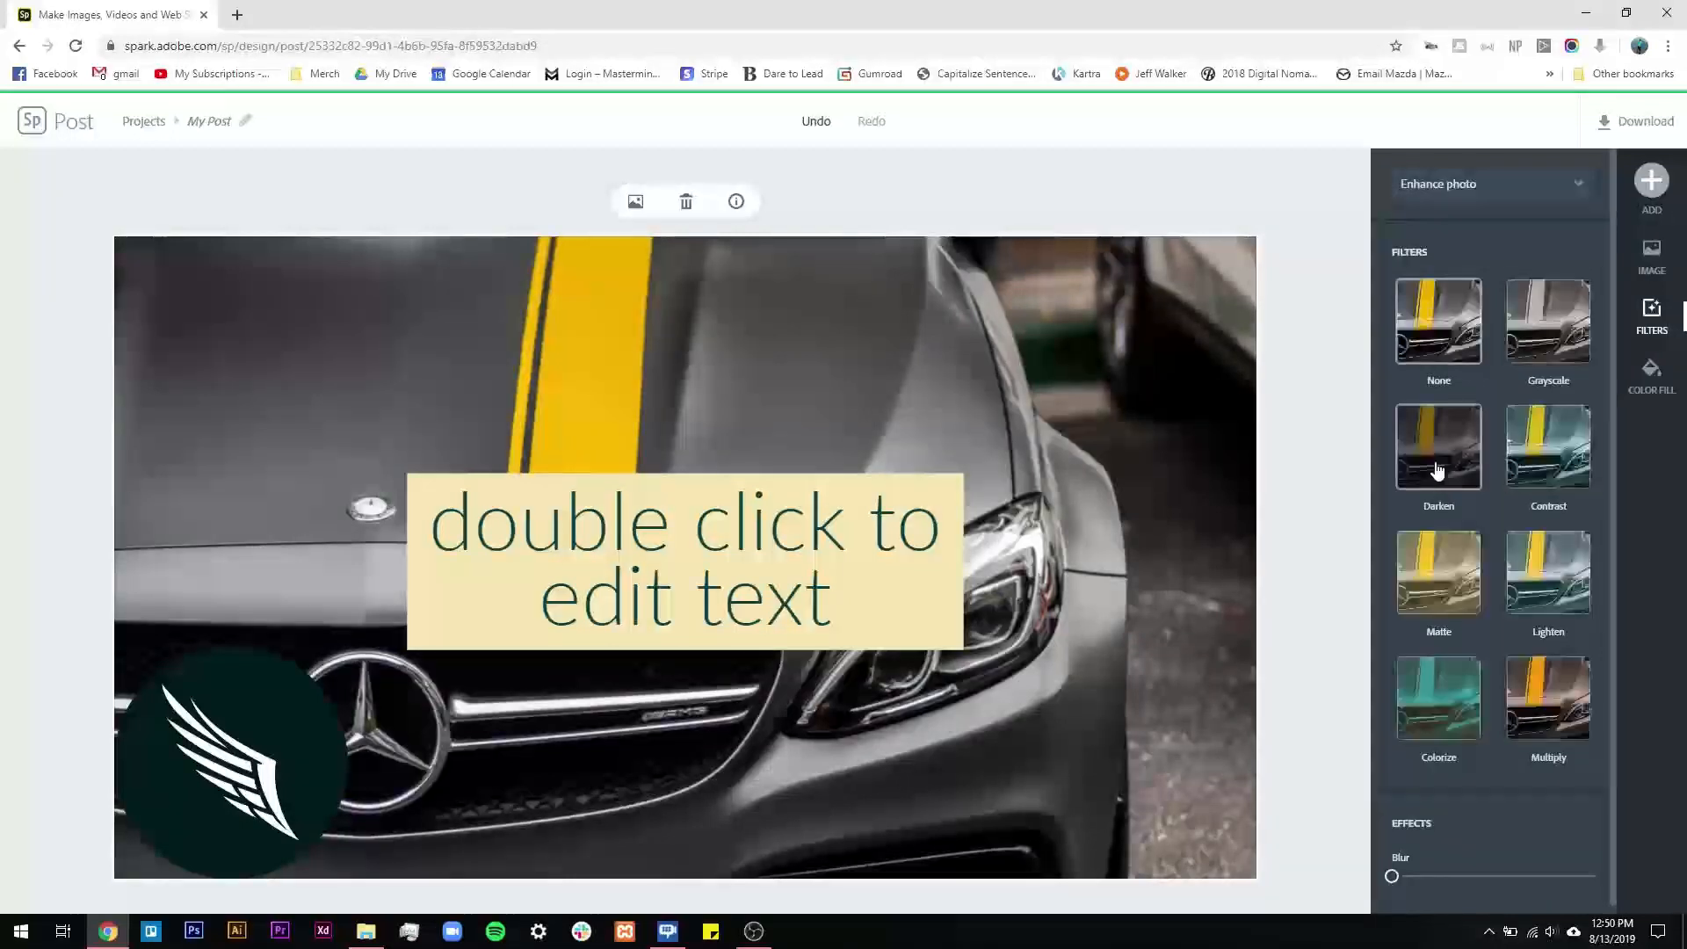
pyautogui.click(1437, 467)
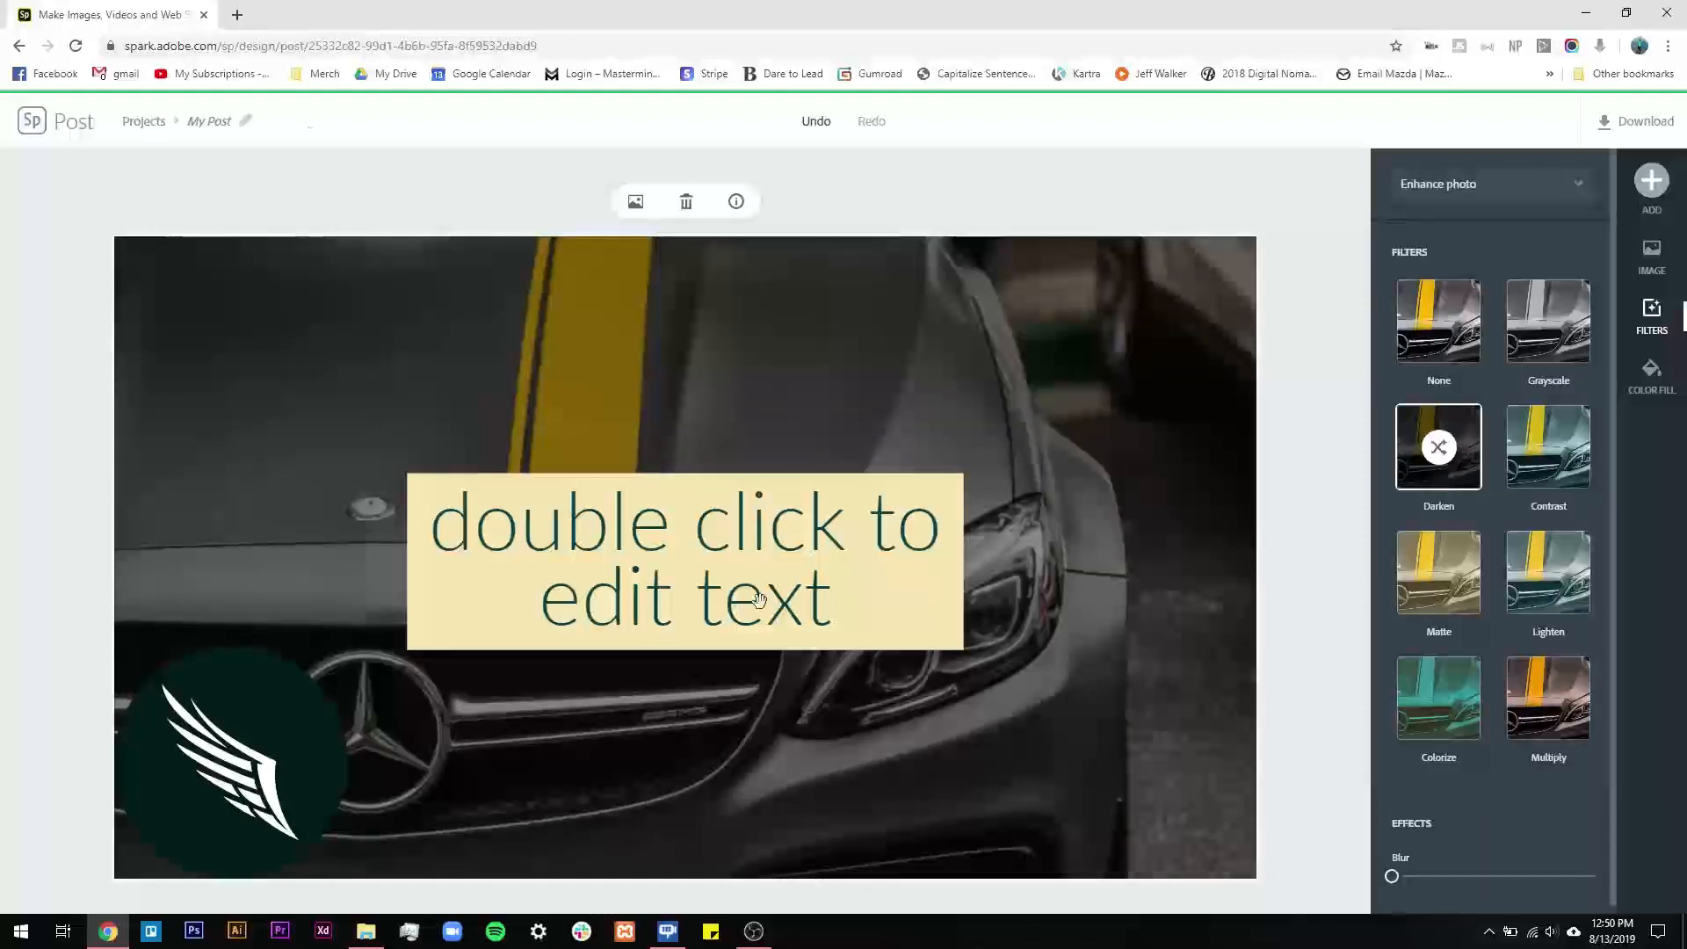
pyautogui.moveTo(703, 588); pyautogui.dragTo(960, 388)
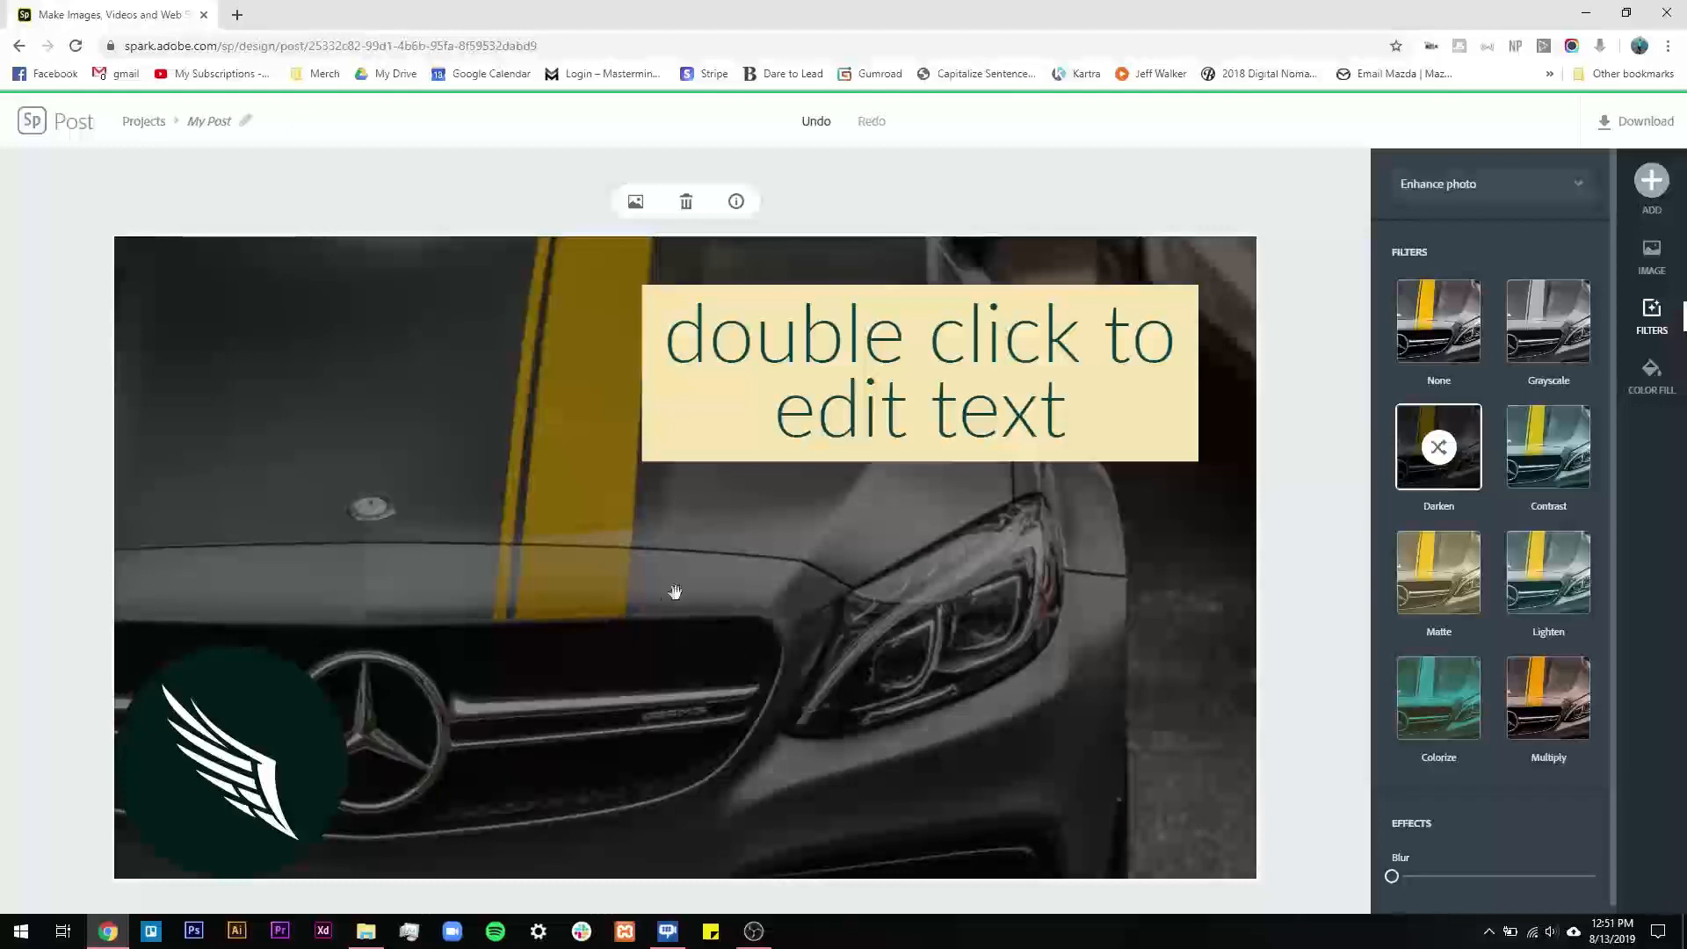
# - Add a thin border around the design and color it white
pyautogui.click(1317, 340)
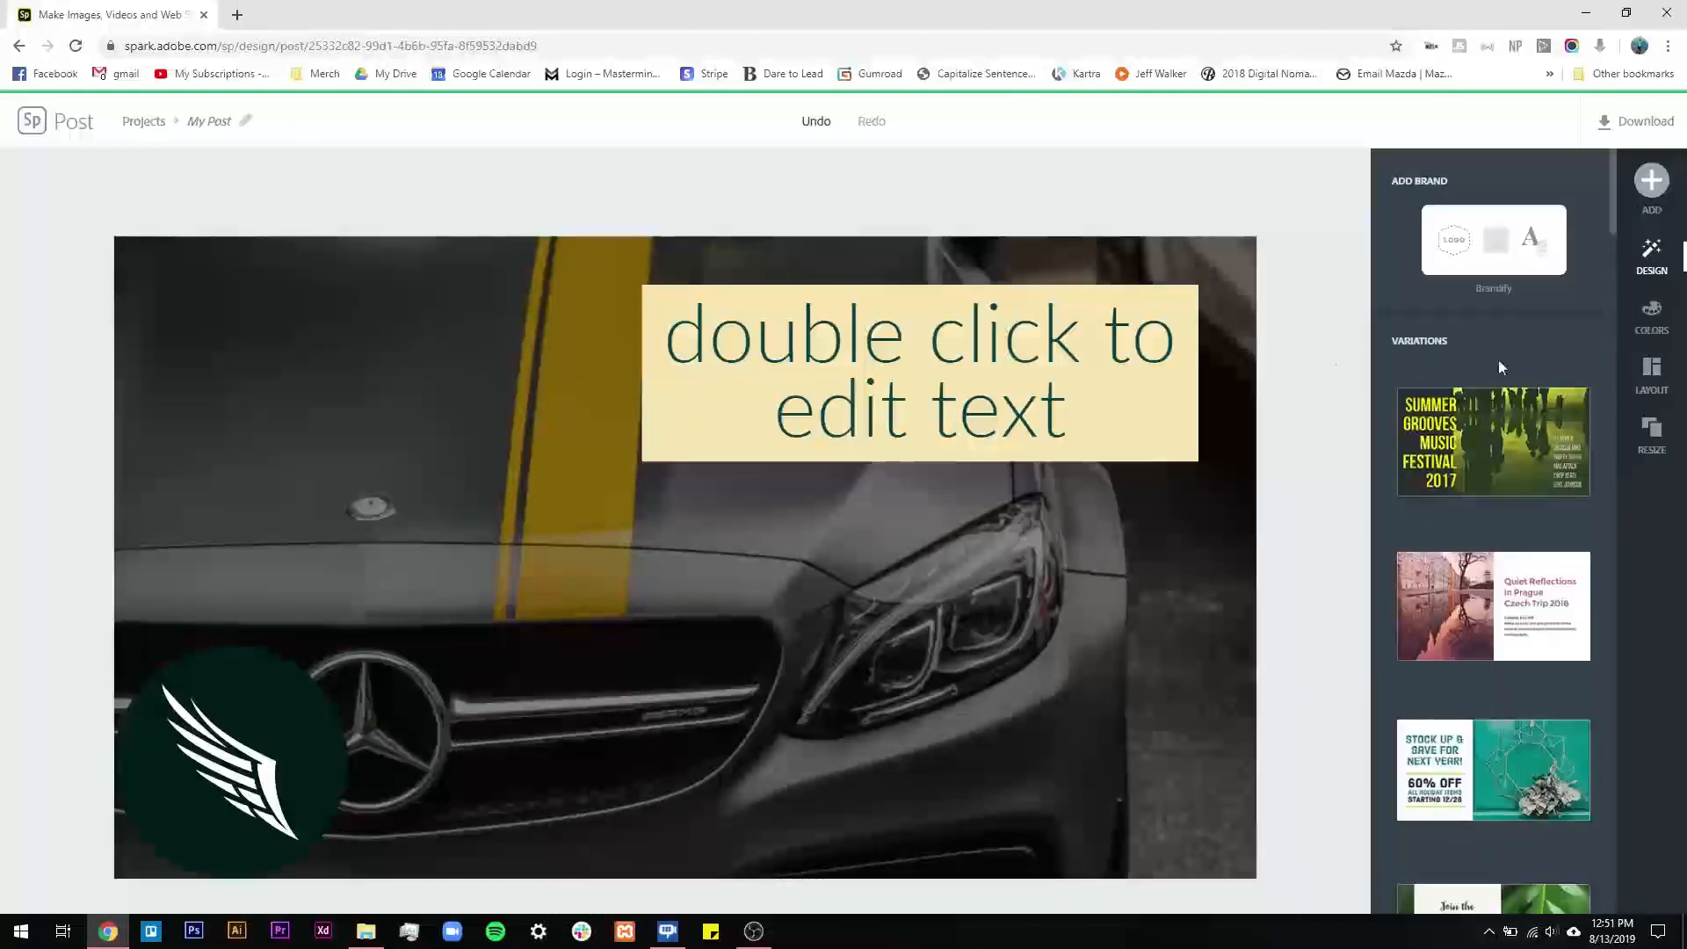
pyautogui.click(1651, 395)
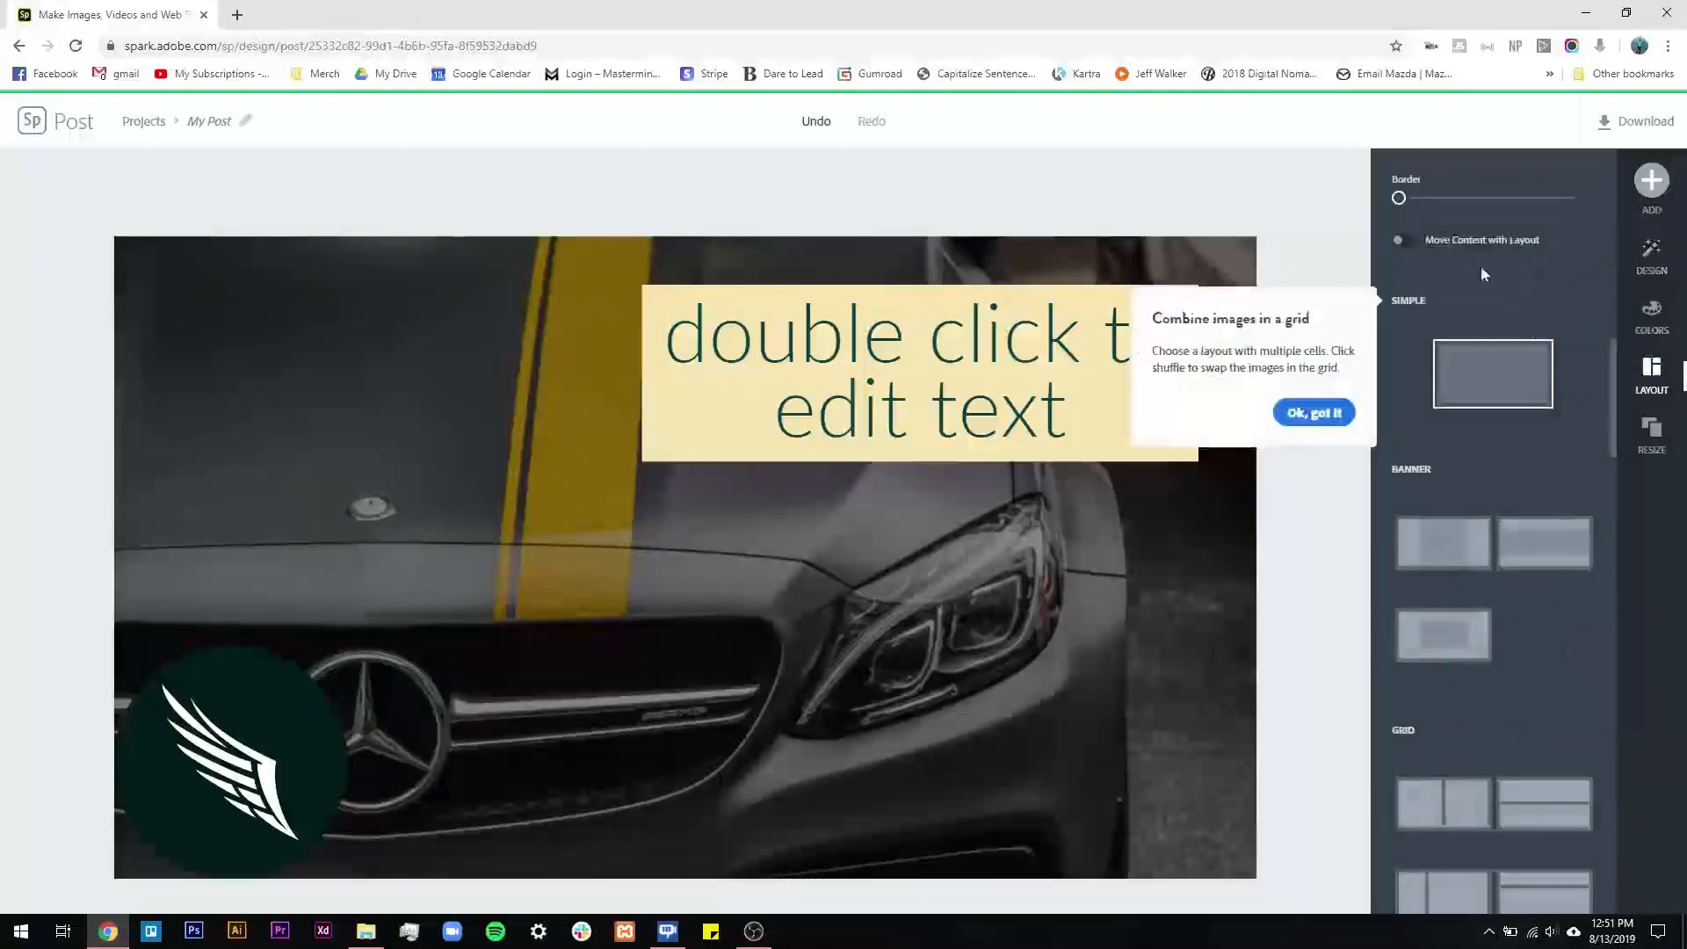
pyautogui.click(1313, 412)
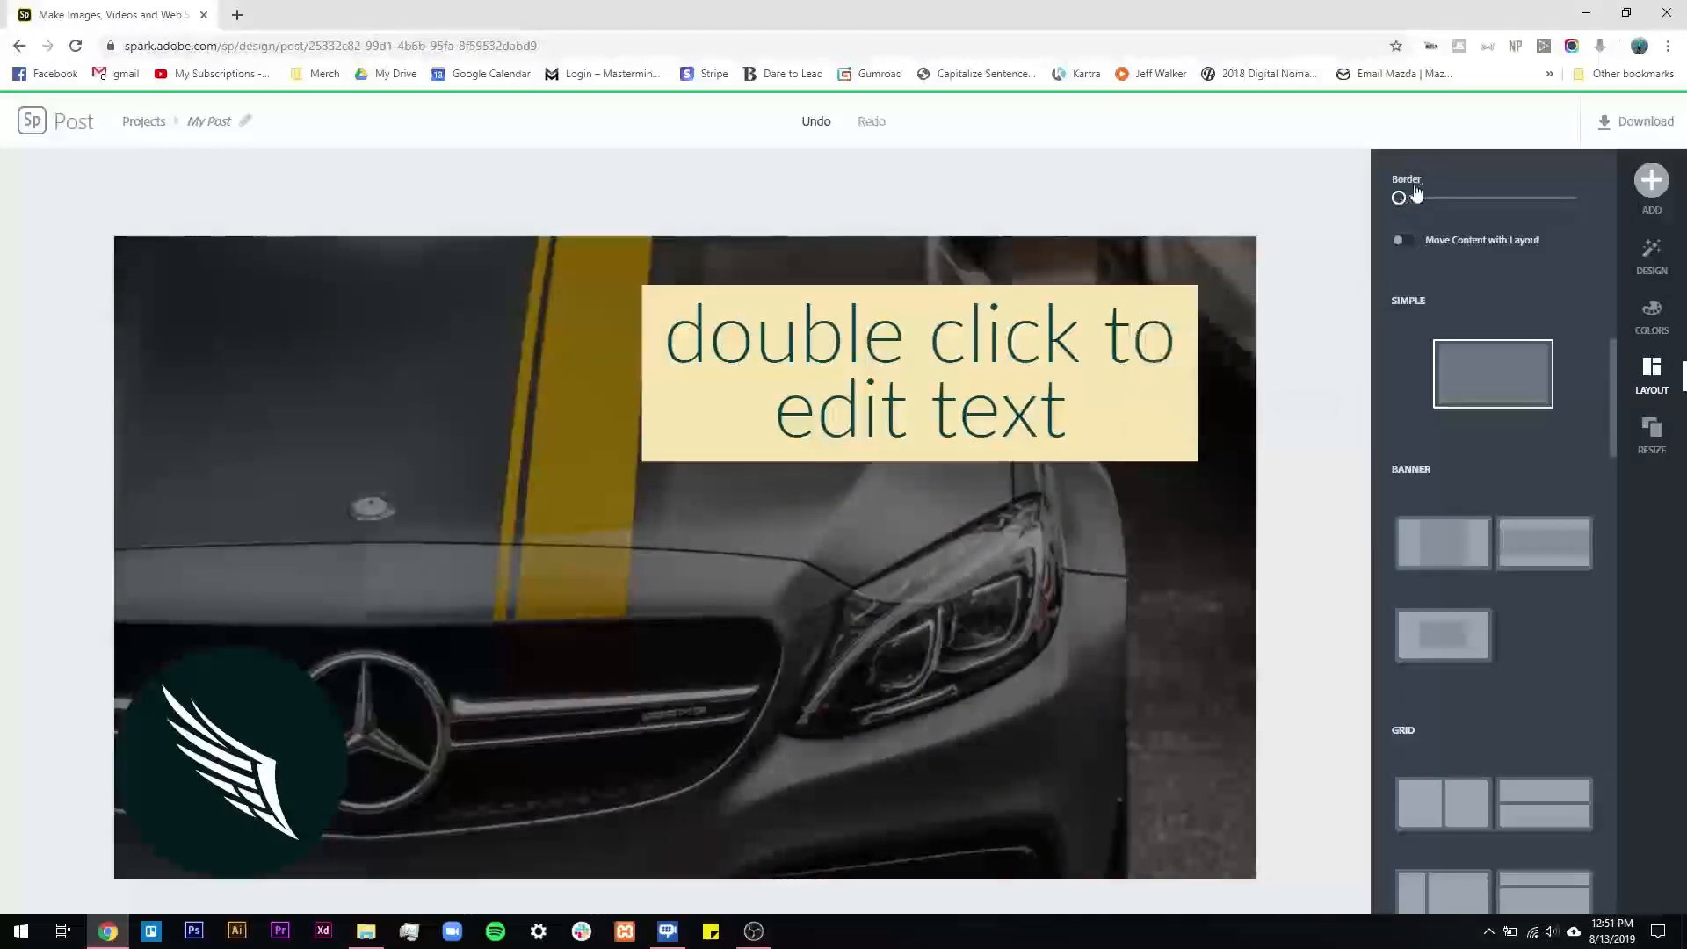
pyautogui.moveTo(1405, 199); pyautogui.dragTo(1413, 199)
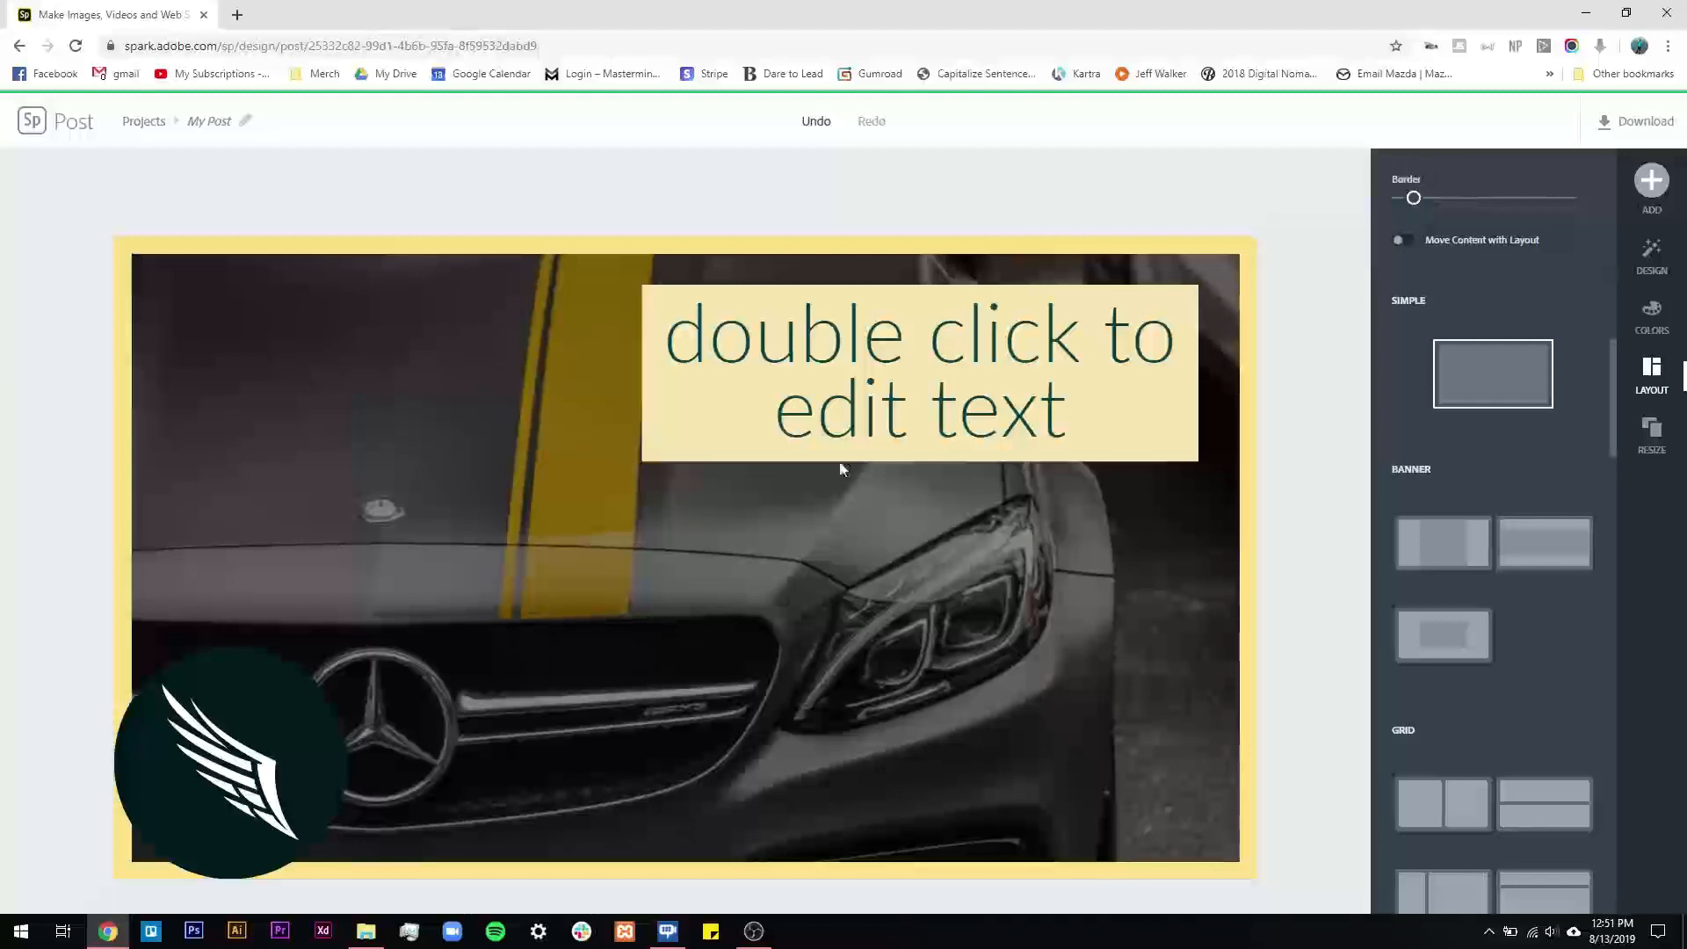
pyautogui.click(1241, 262)
pyautogui.click(1402, 434)
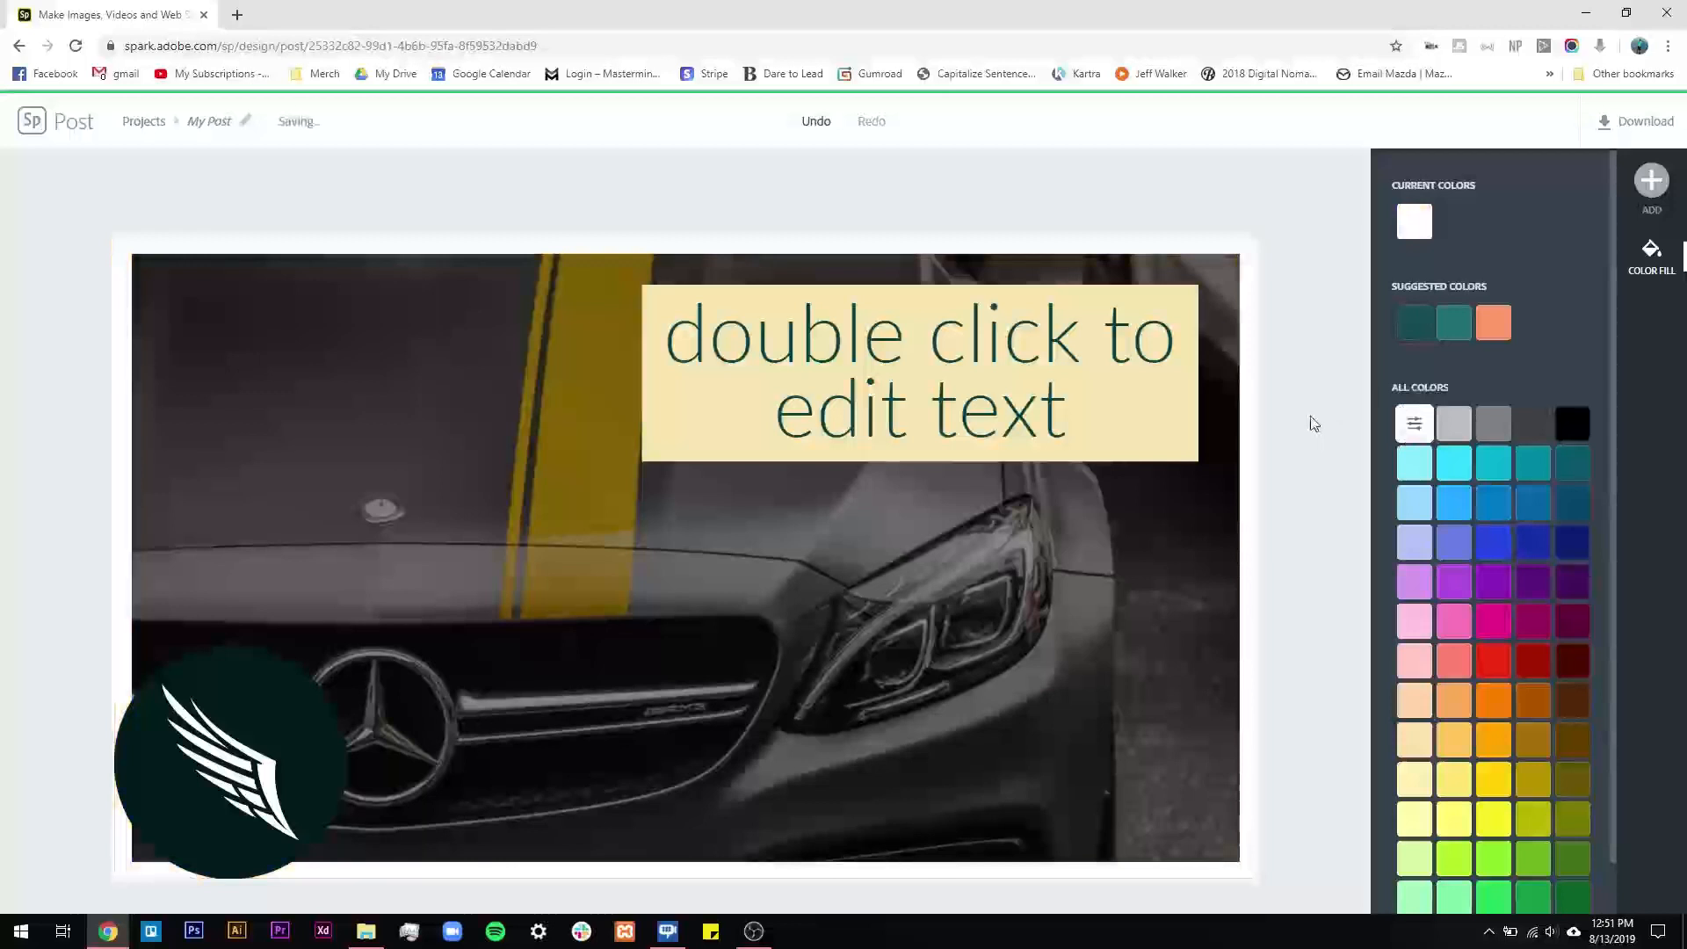
pyautogui.click(1314, 423)
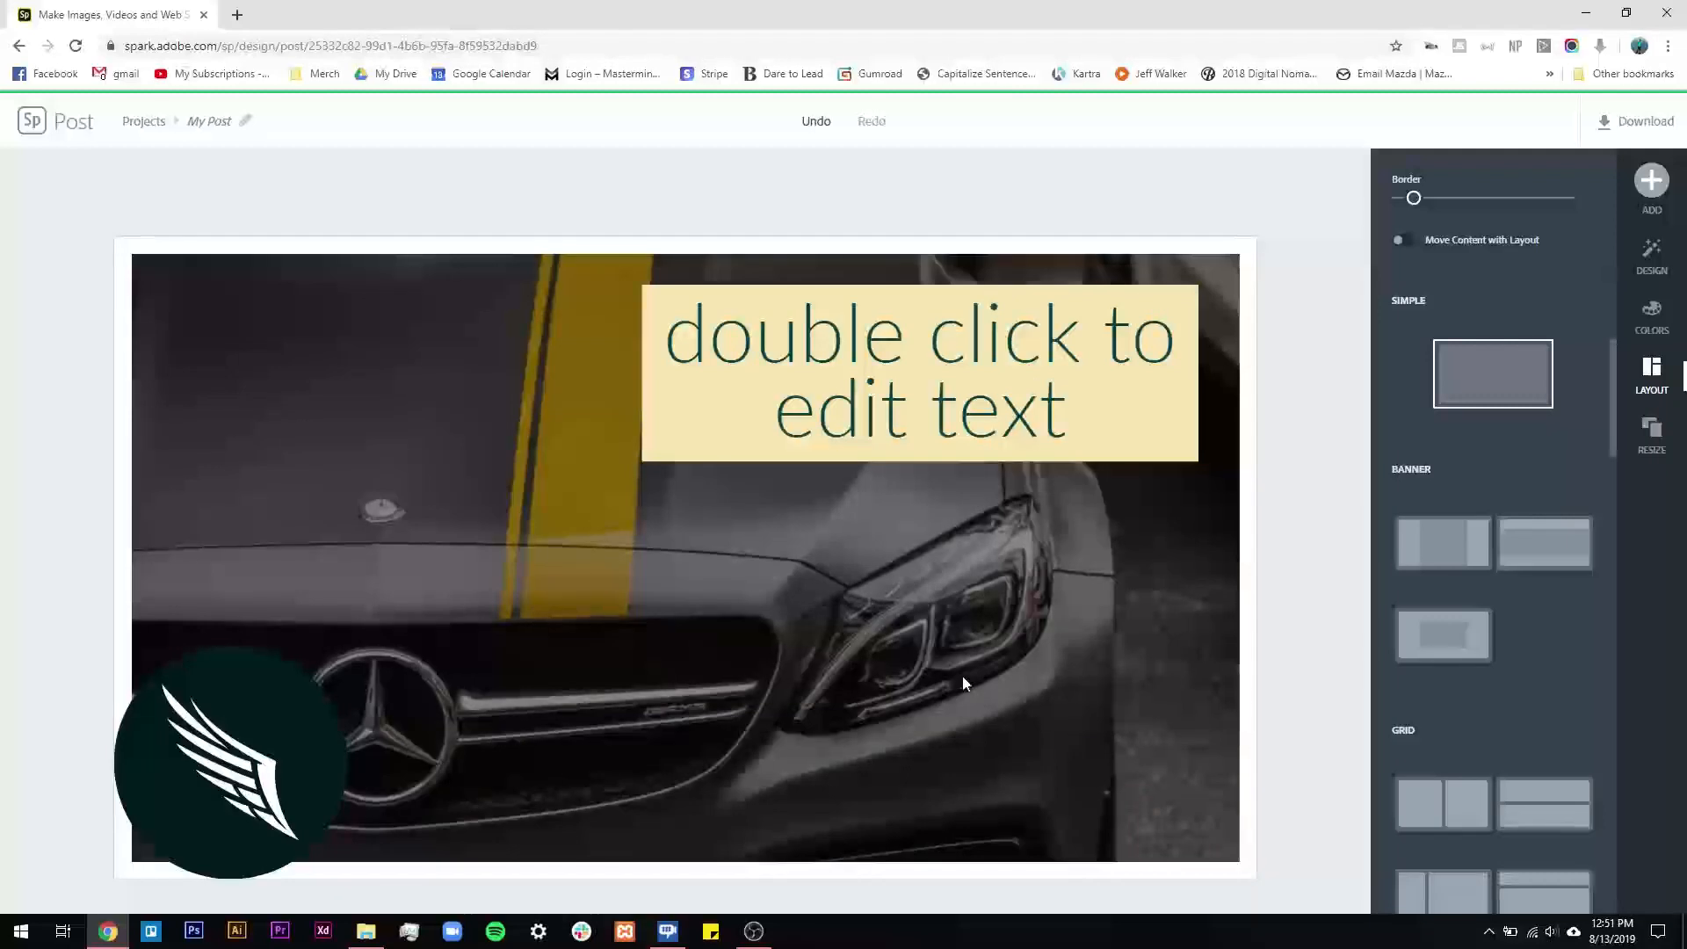
# - Remove the cream background shape from behind the placeholder text
pyautogui.click(949, 422)
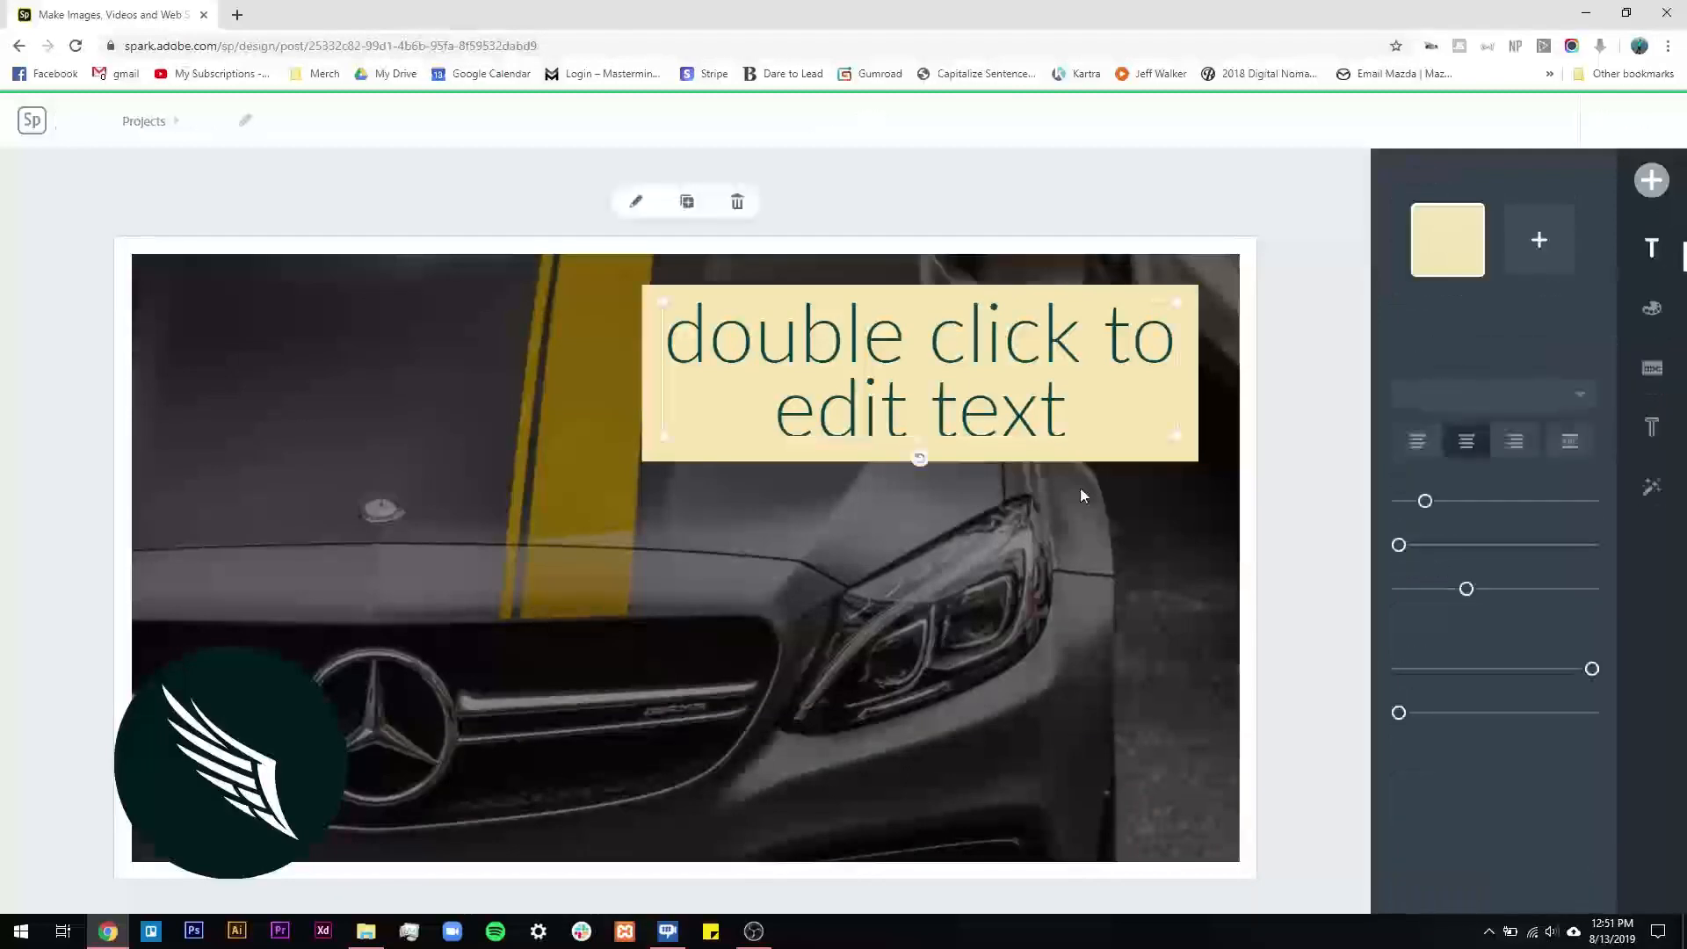
pyautogui.click(1652, 374)
pyautogui.scroll(5, 1476, 439)
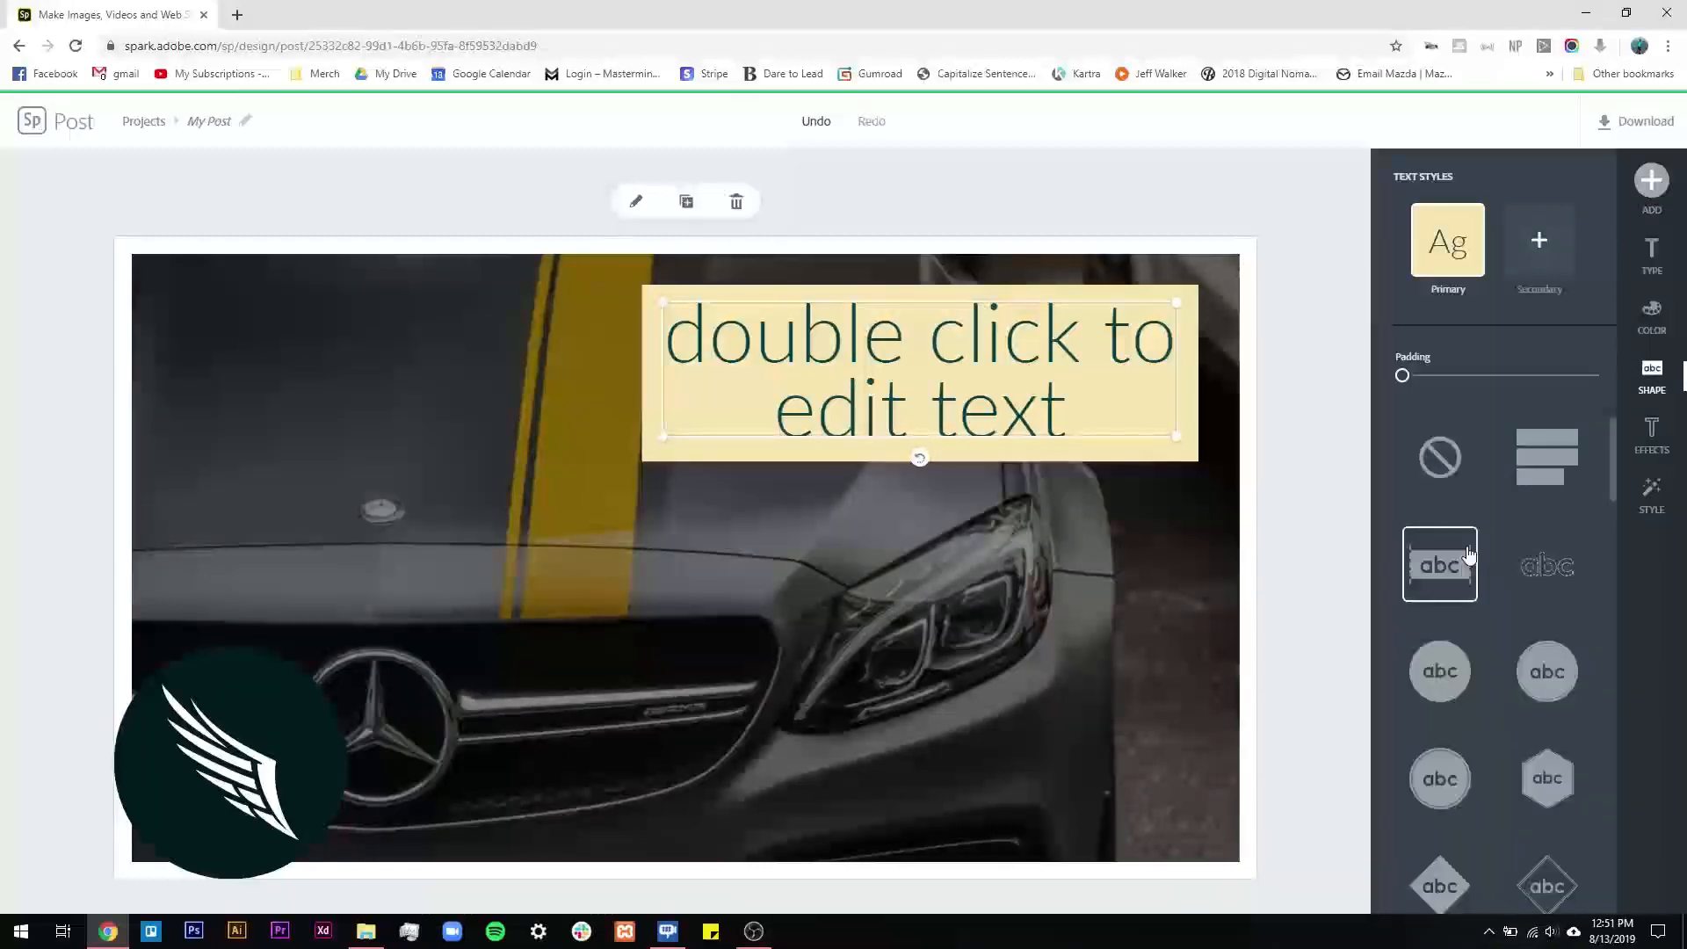
pyautogui.click(1465, 464)
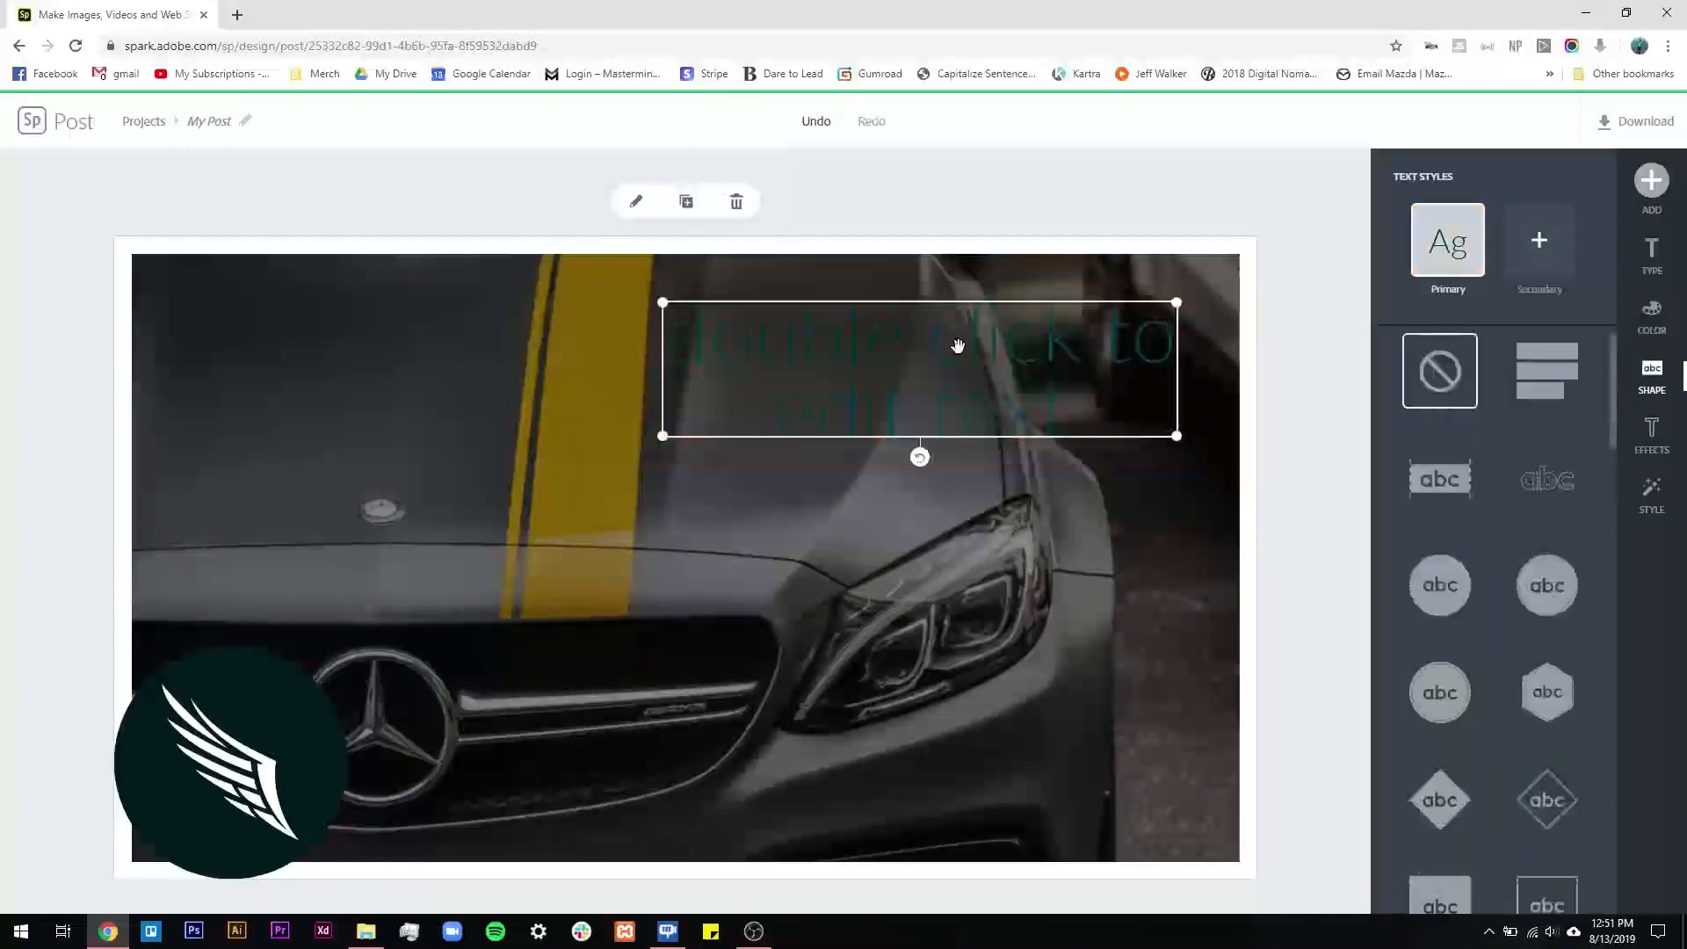
# - Try the Nexa Rust Slab Black font on the placeholder text
pyautogui.click(1651, 255)
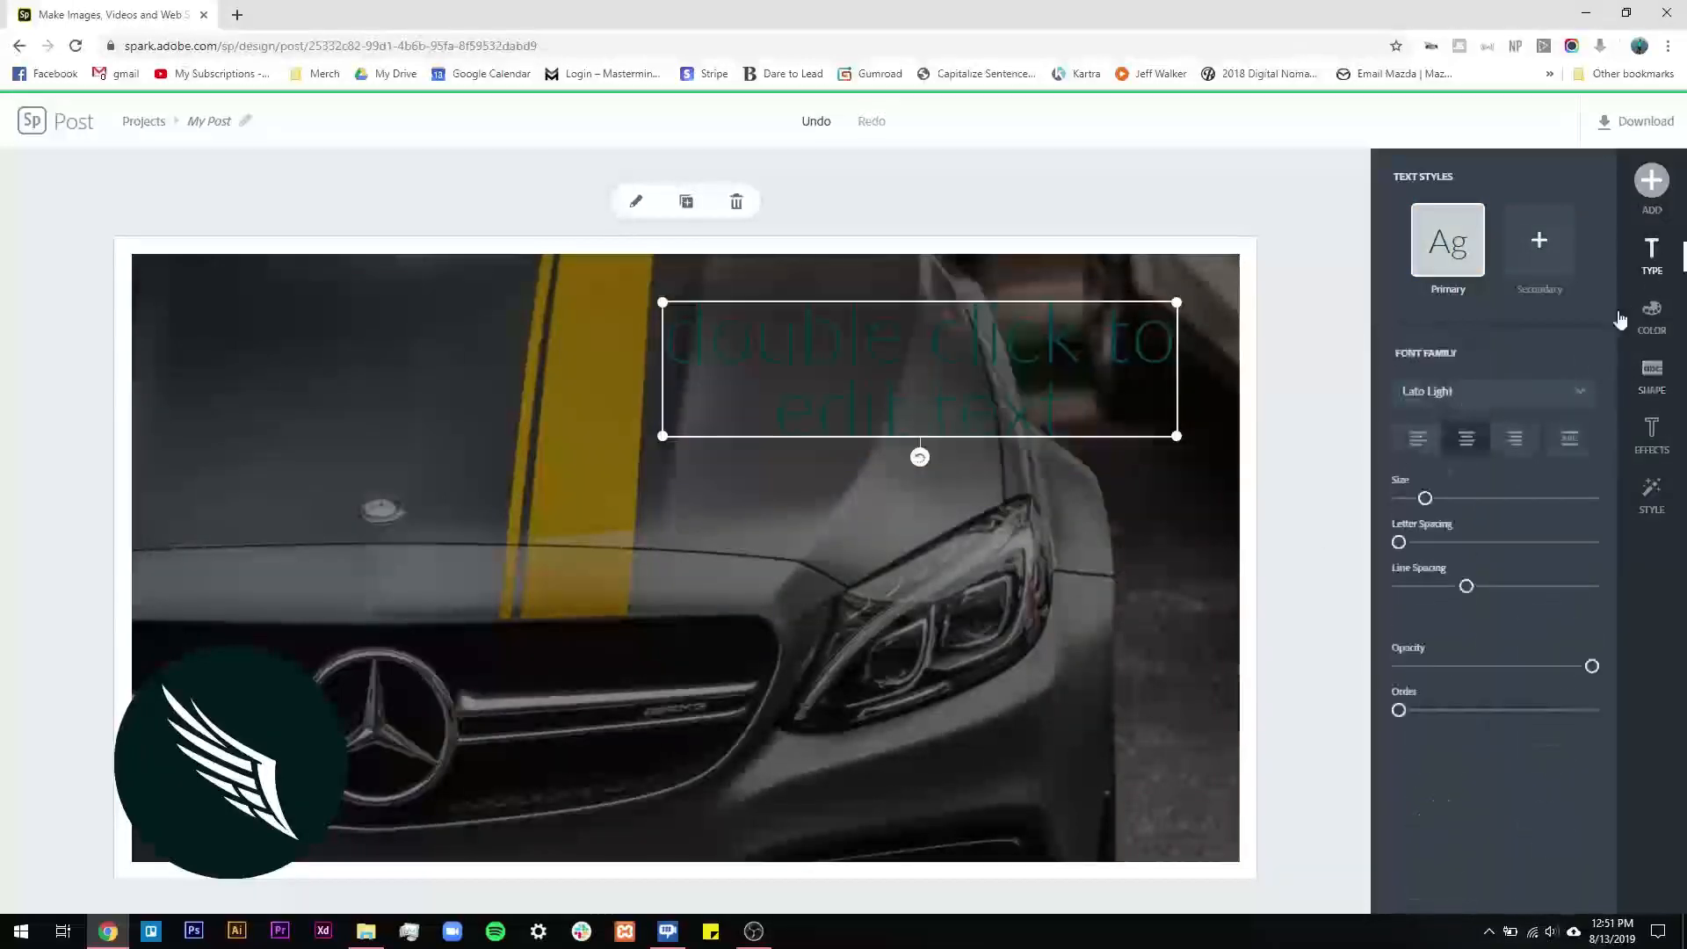
pyautogui.click(1533, 395)
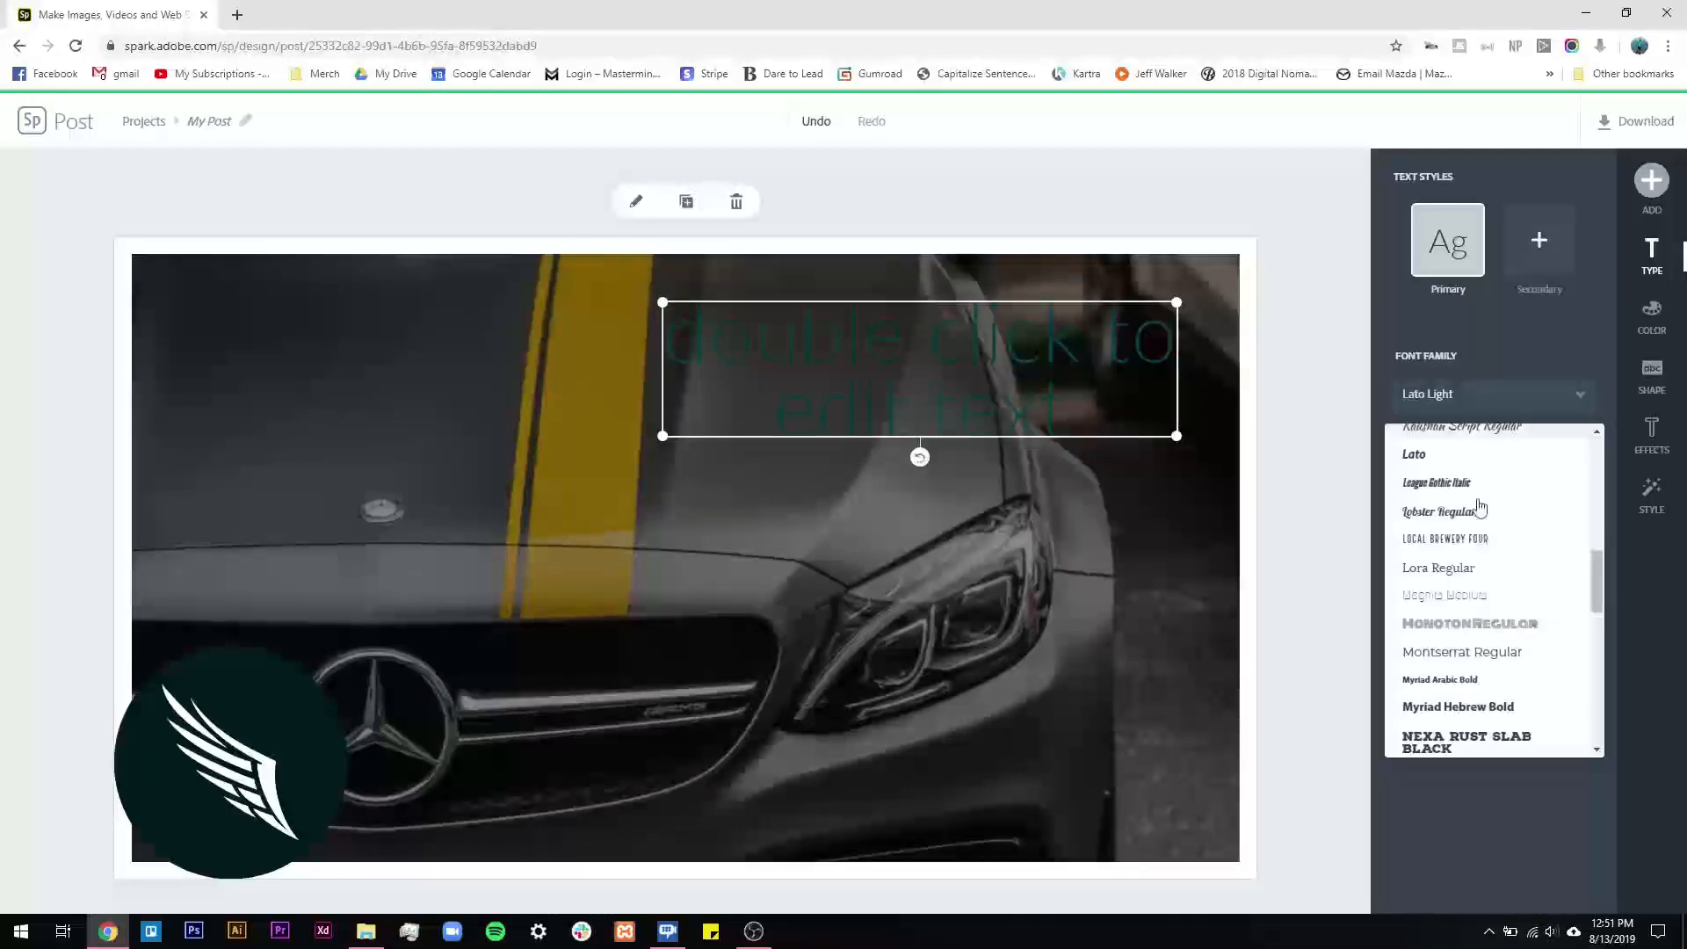
pyautogui.click(1479, 459)
pyautogui.scroll(-1, 1470, 601)
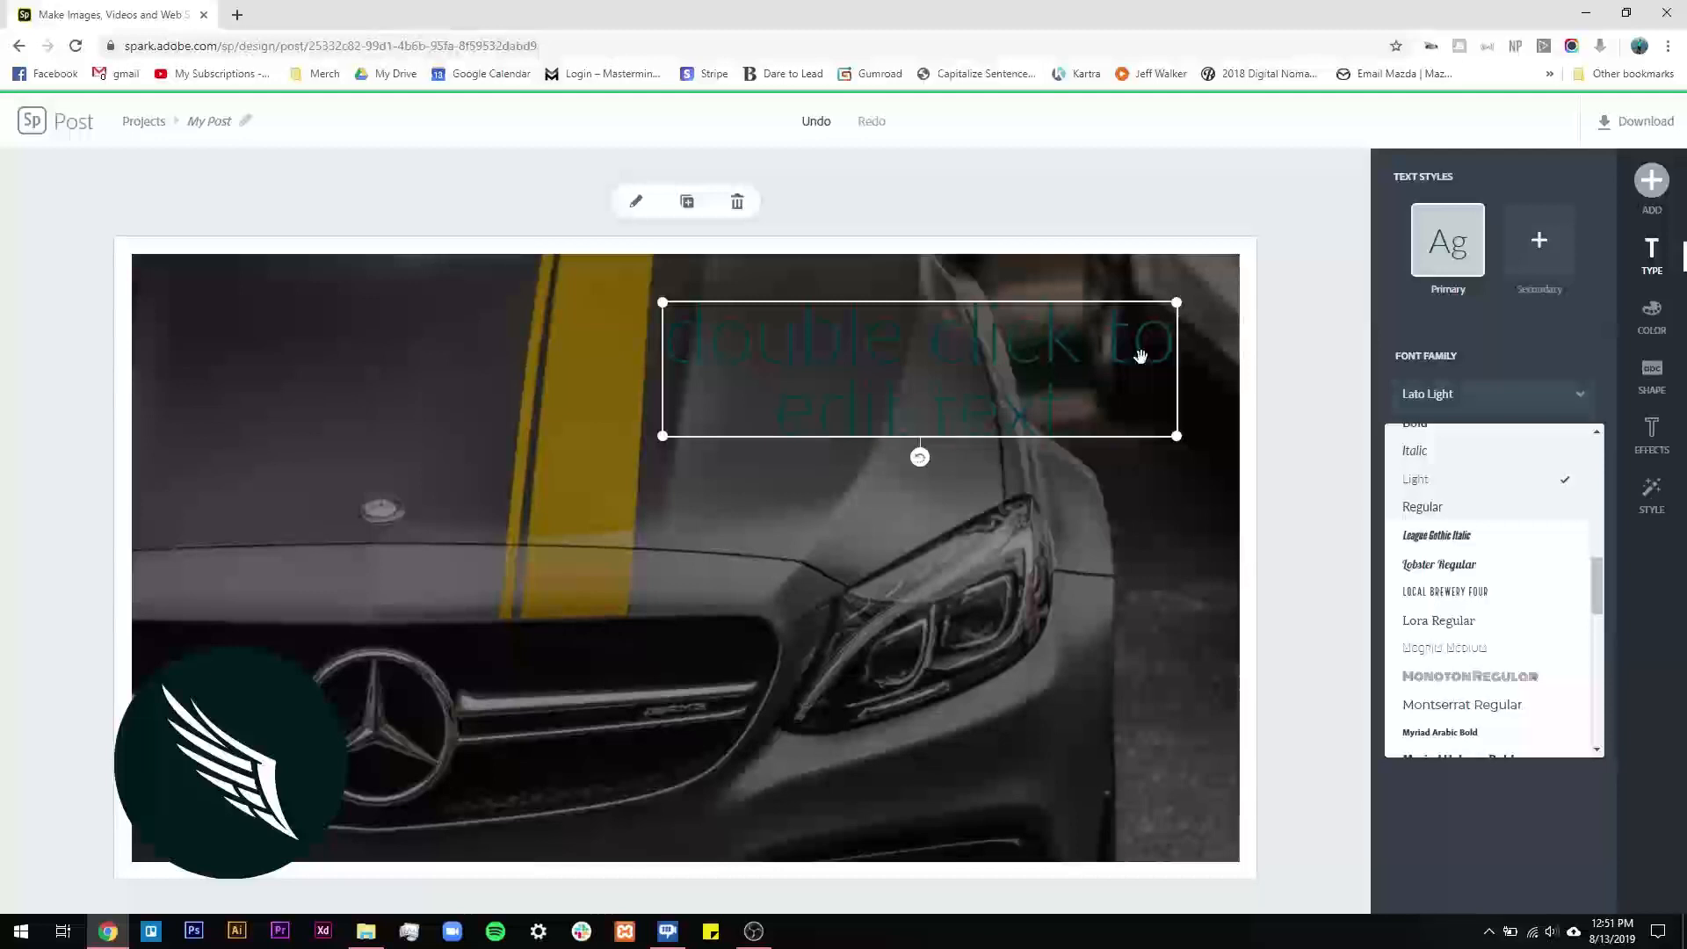
pyautogui.scroll(-3, 1503, 589)
pyautogui.scroll(-4, 1503, 603)
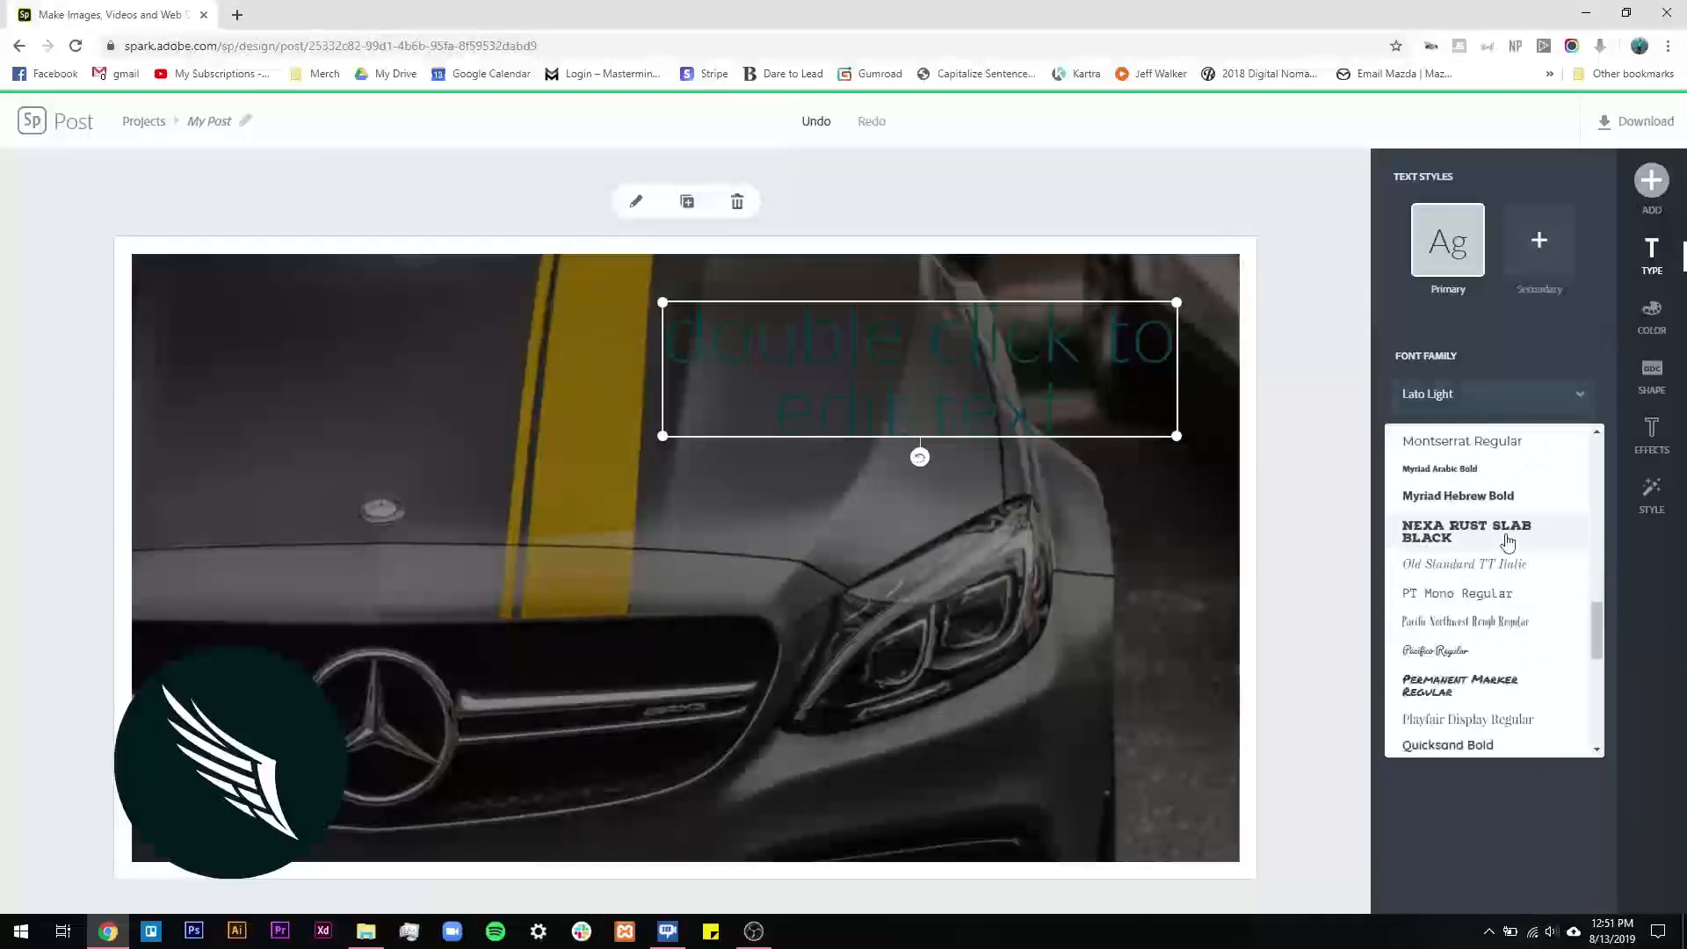
pyautogui.click(1506, 540)
# - Try the Lato Black Italic and Lato Bold fonts on the placeholder text
pyautogui.scroll(2, 1495, 518)
pyautogui.scroll(5, 1495, 518)
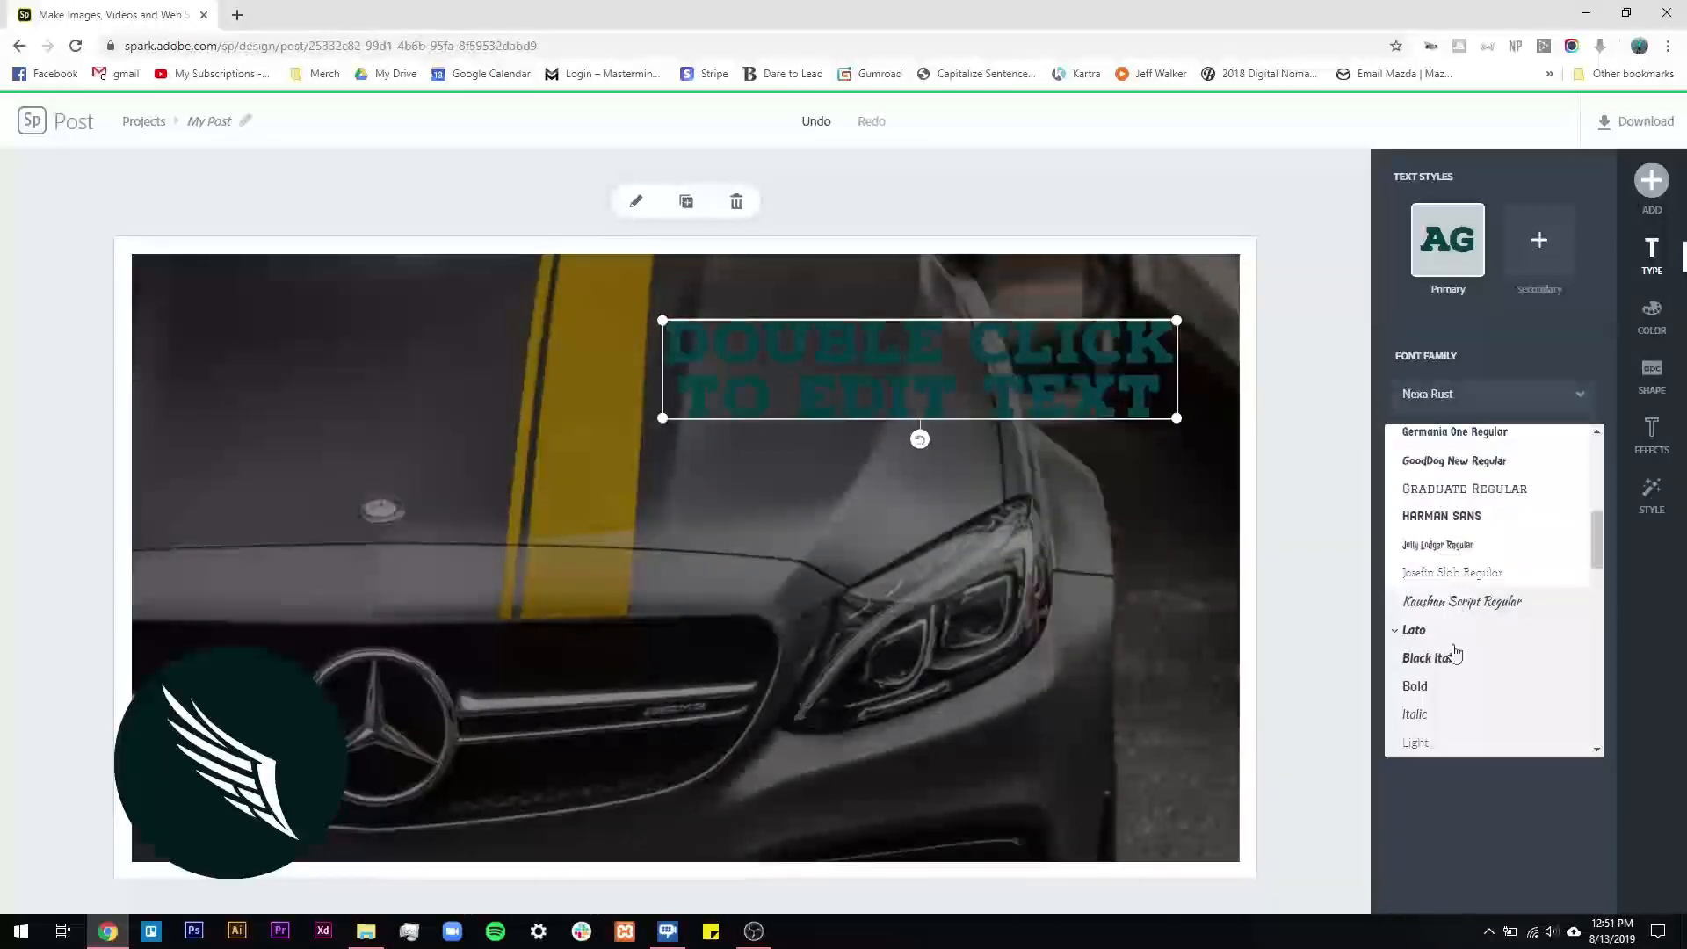
pyautogui.click(1450, 669)
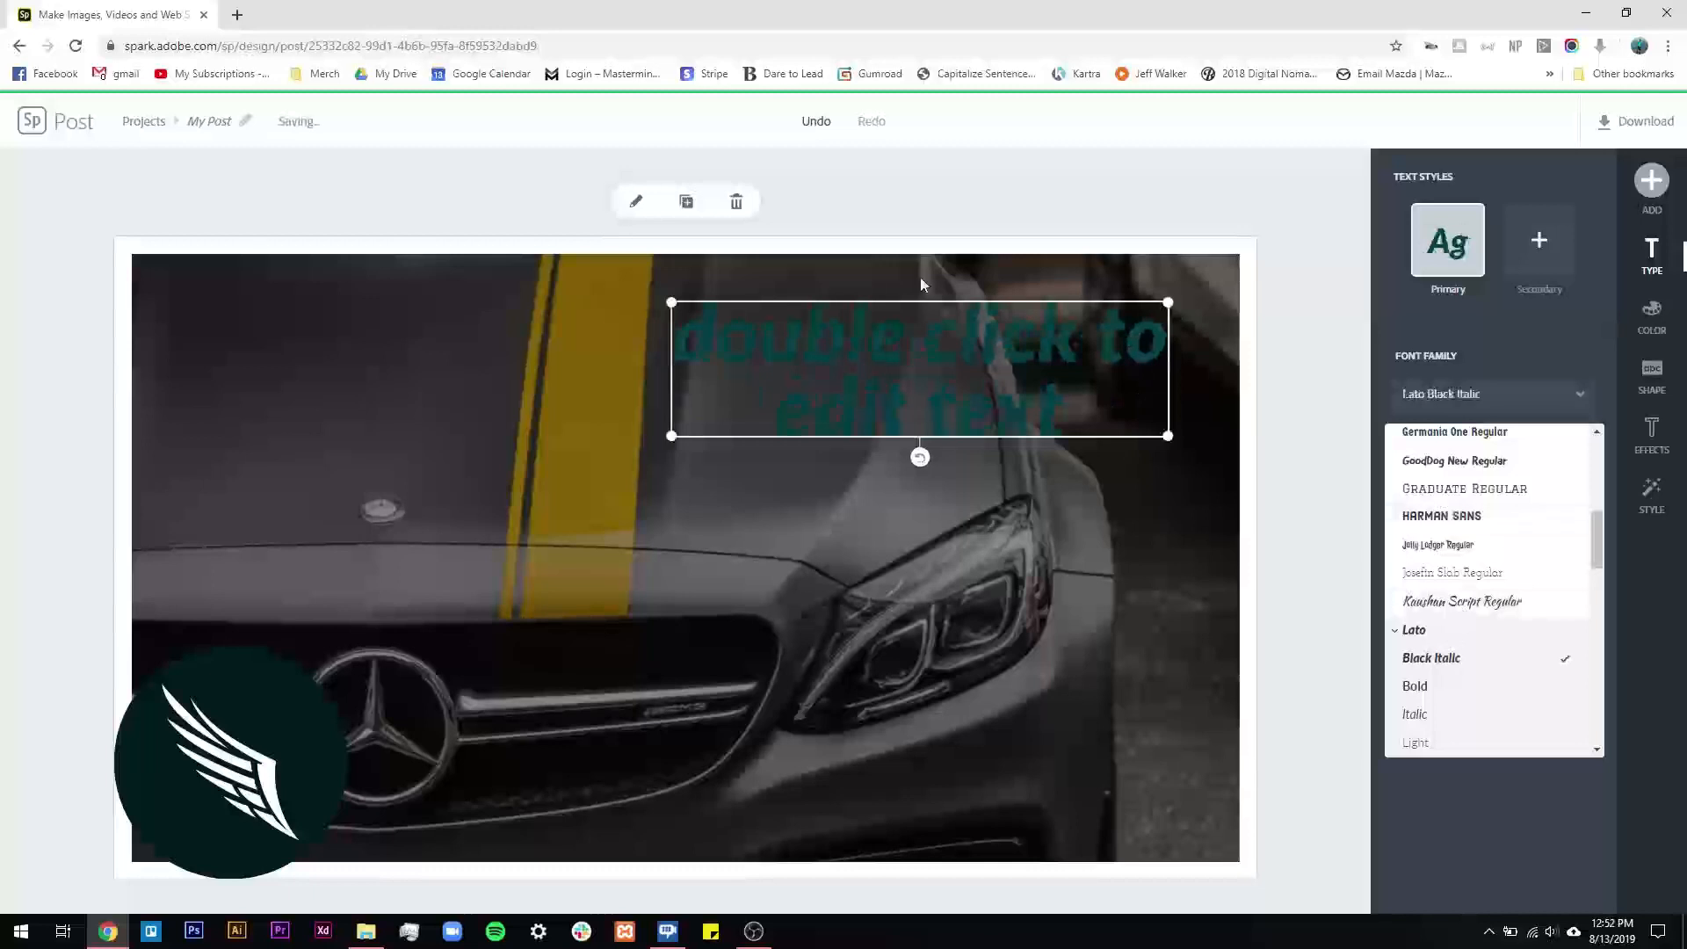
pyautogui.click(1432, 687)
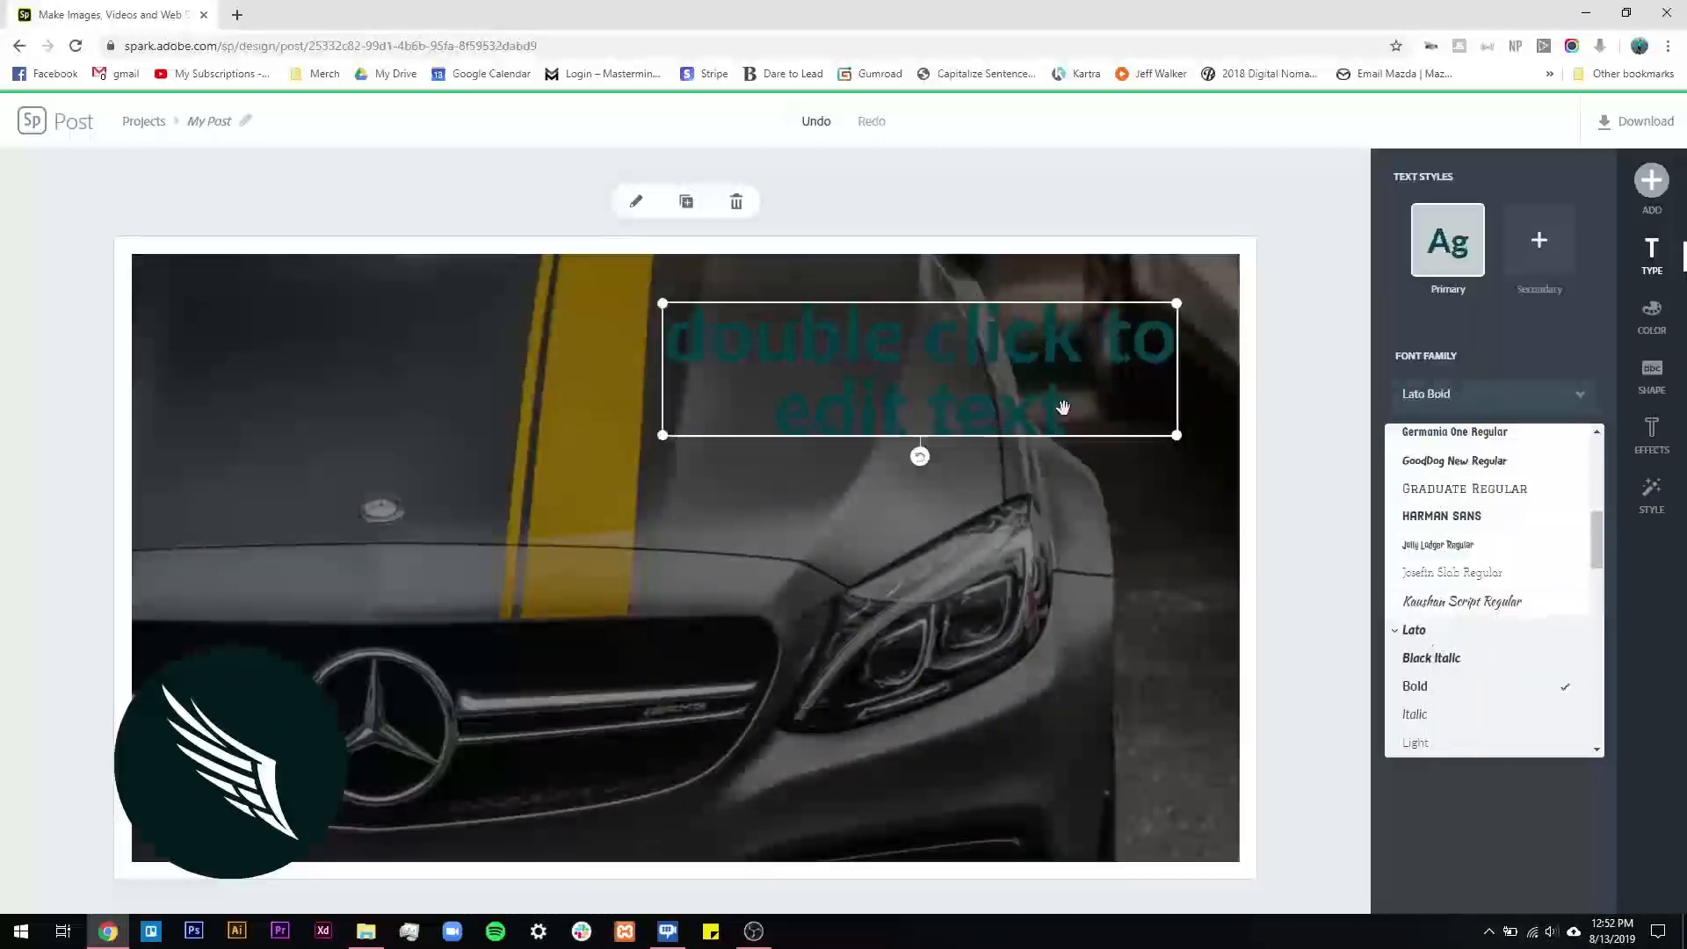
# - Set the placeholder text's font to Harman Sans
pyautogui.scroll(1, 1494, 562)
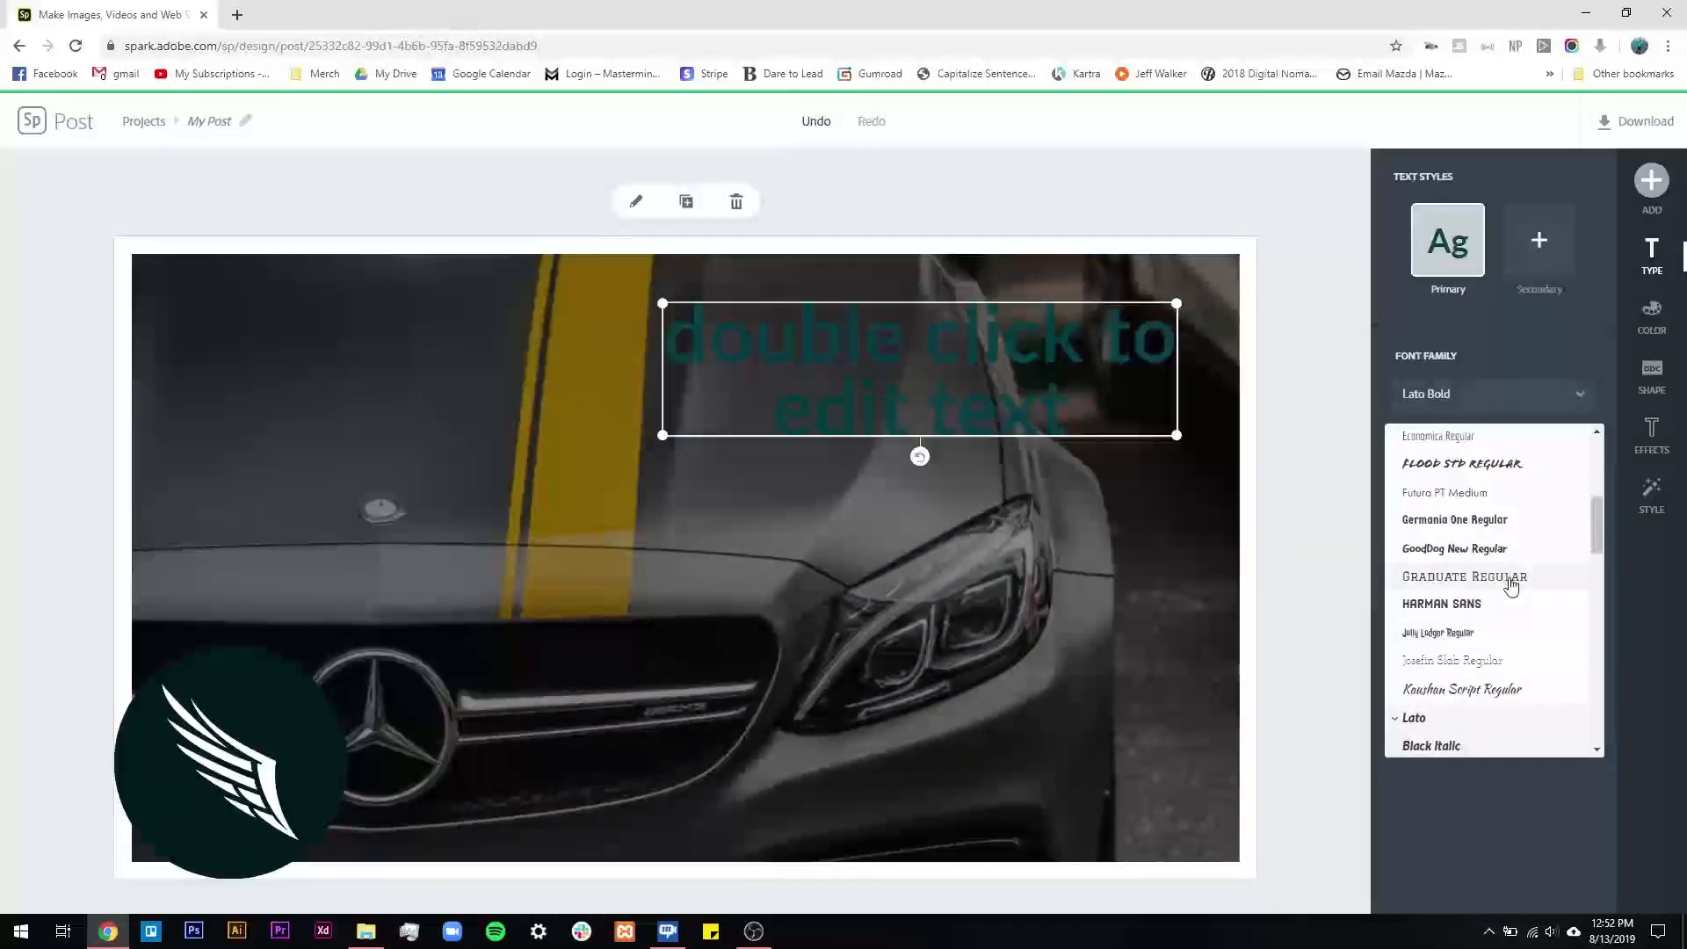
pyautogui.scroll(5, 1494, 597)
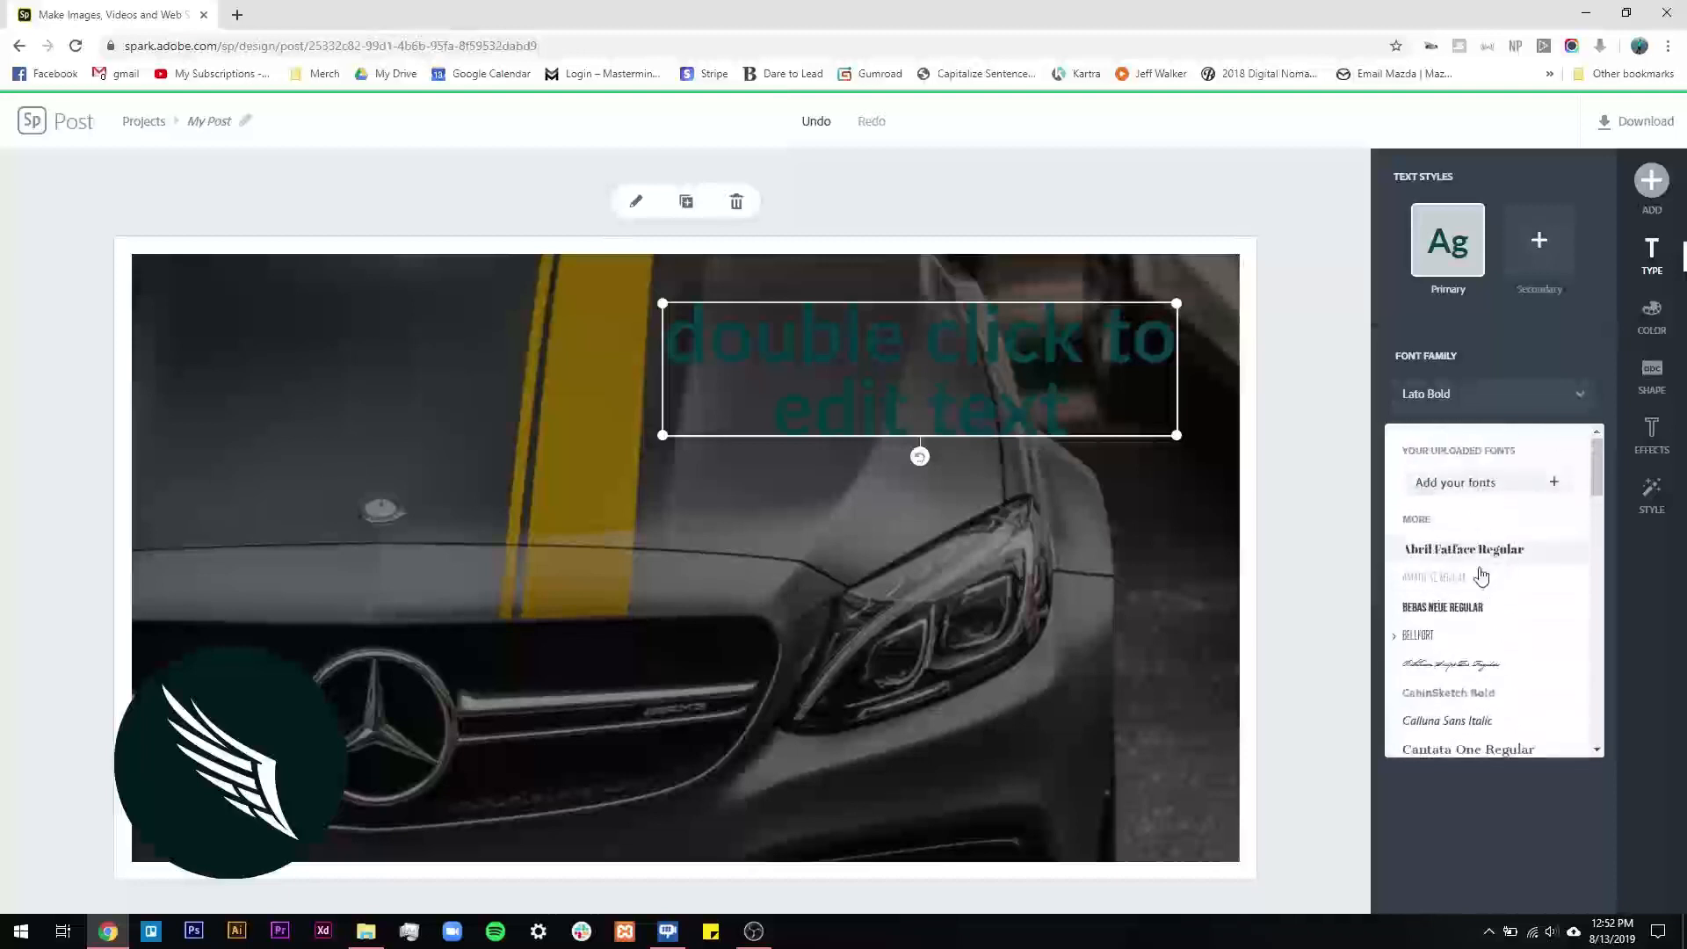
pyautogui.scroll(-5, 1494, 583)
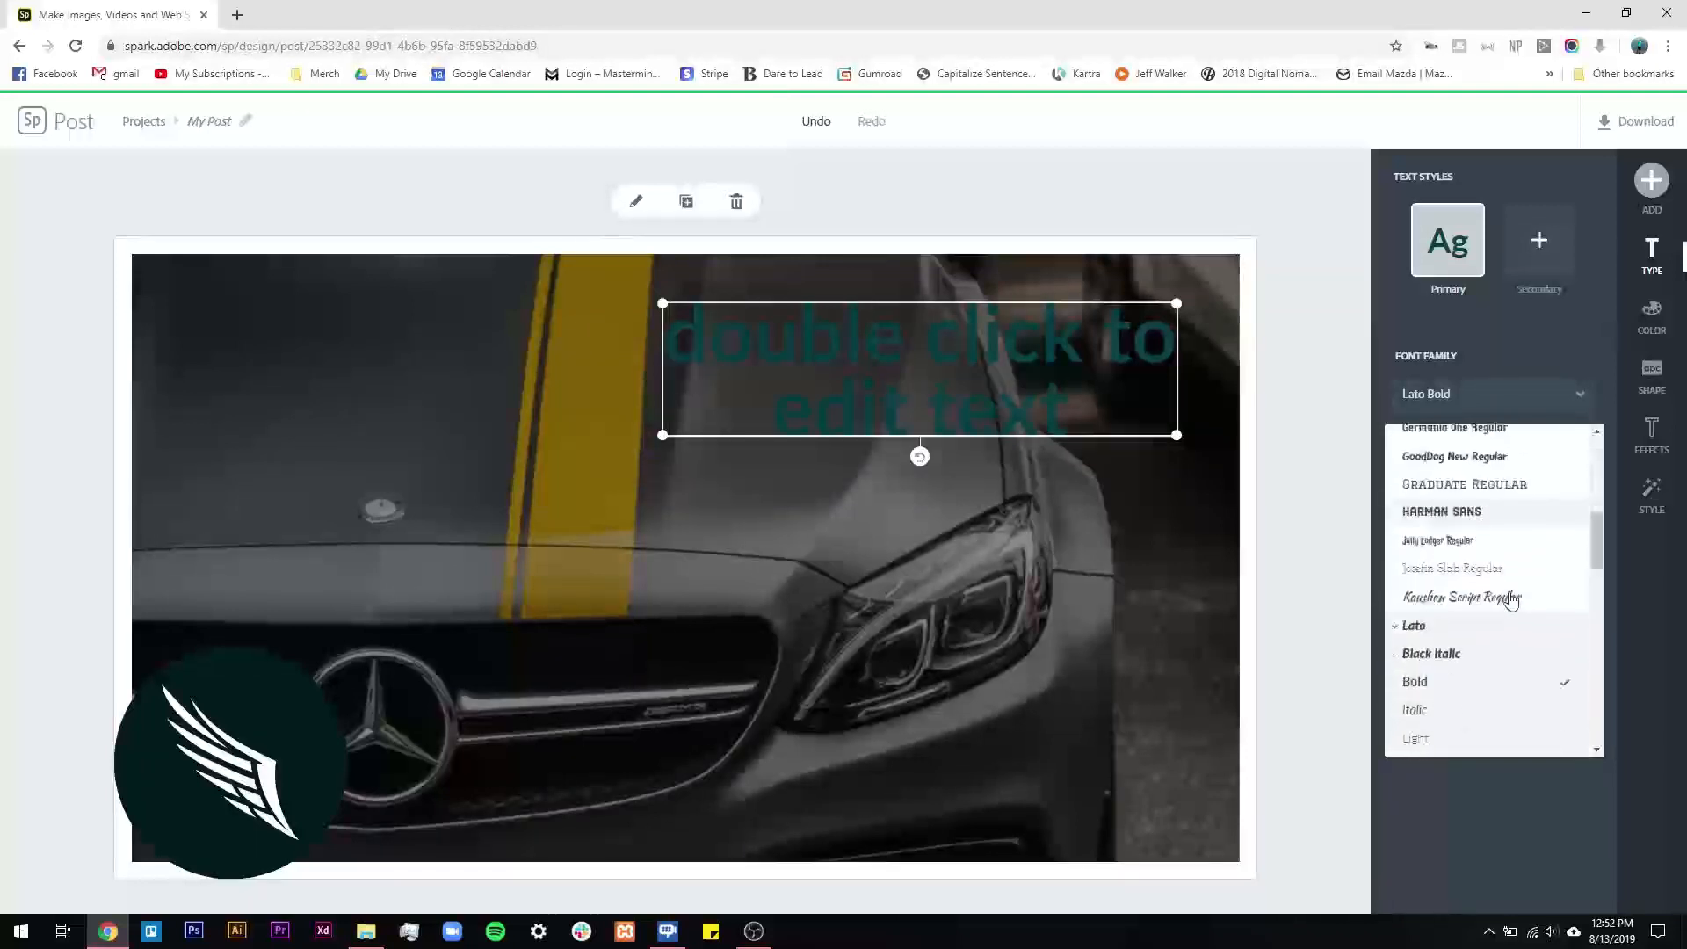
pyautogui.click(1493, 507)
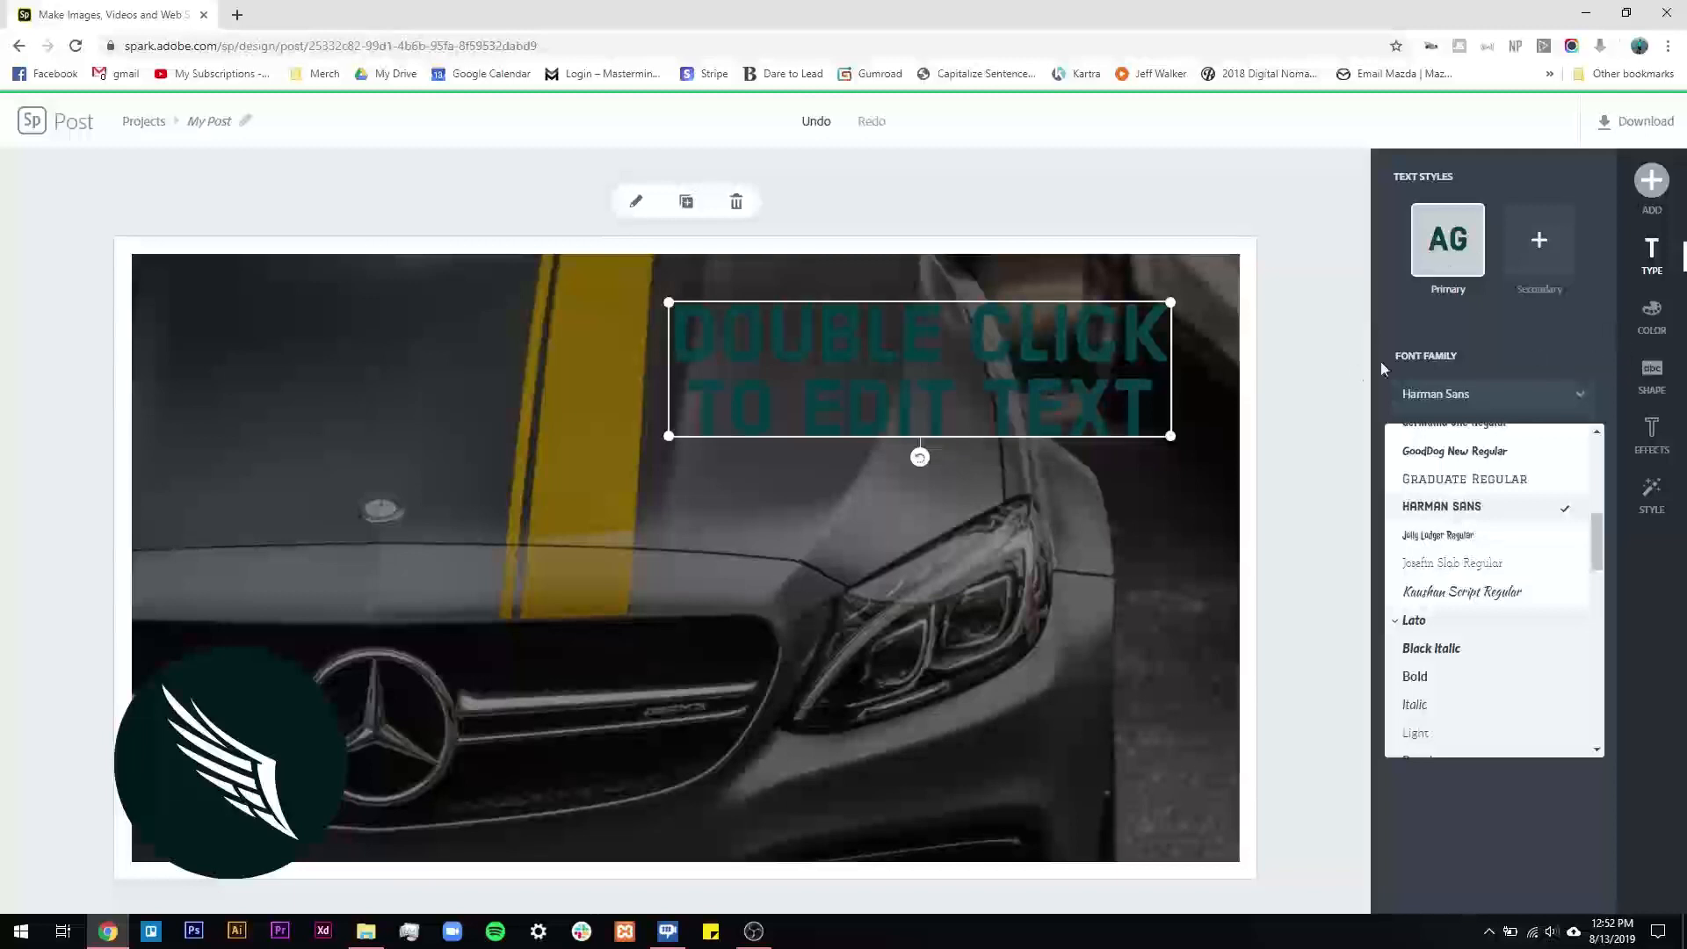
# - Color the placeholder text white and enlarge it to span most of the width of the design's upper half
pyautogui.click(1651, 317)
pyautogui.click(1533, 514)
pyautogui.moveTo(668, 435); pyautogui.dragTo(264, 621)
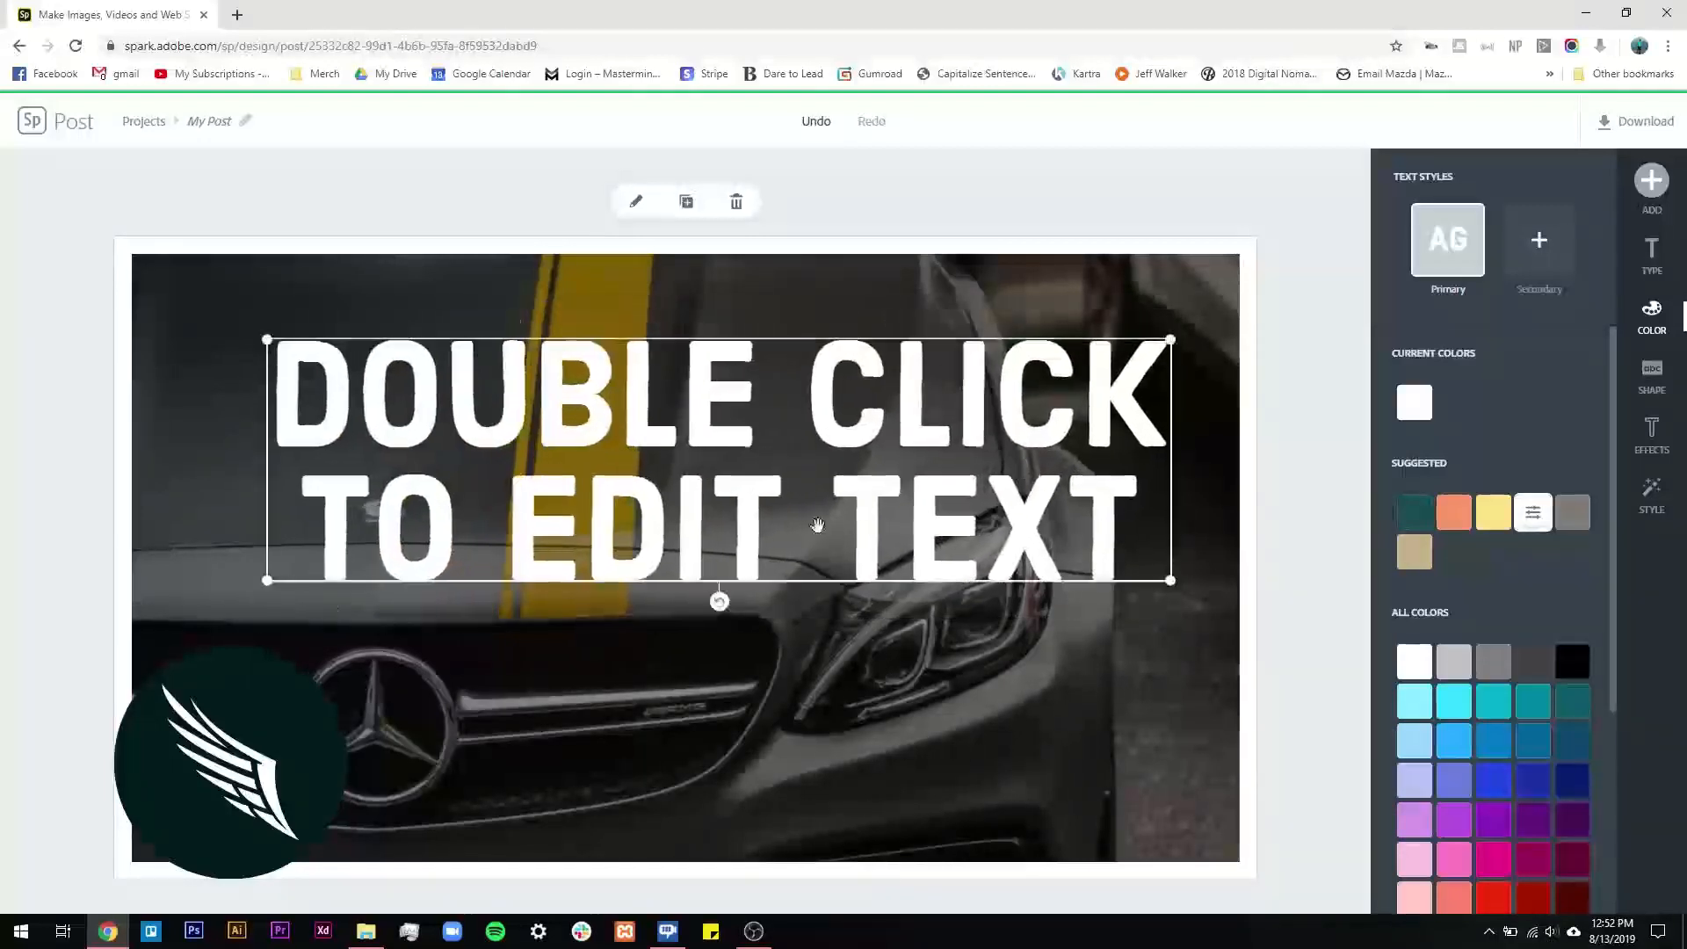
pyautogui.moveTo(725, 497); pyautogui.dragTo(697, 454)
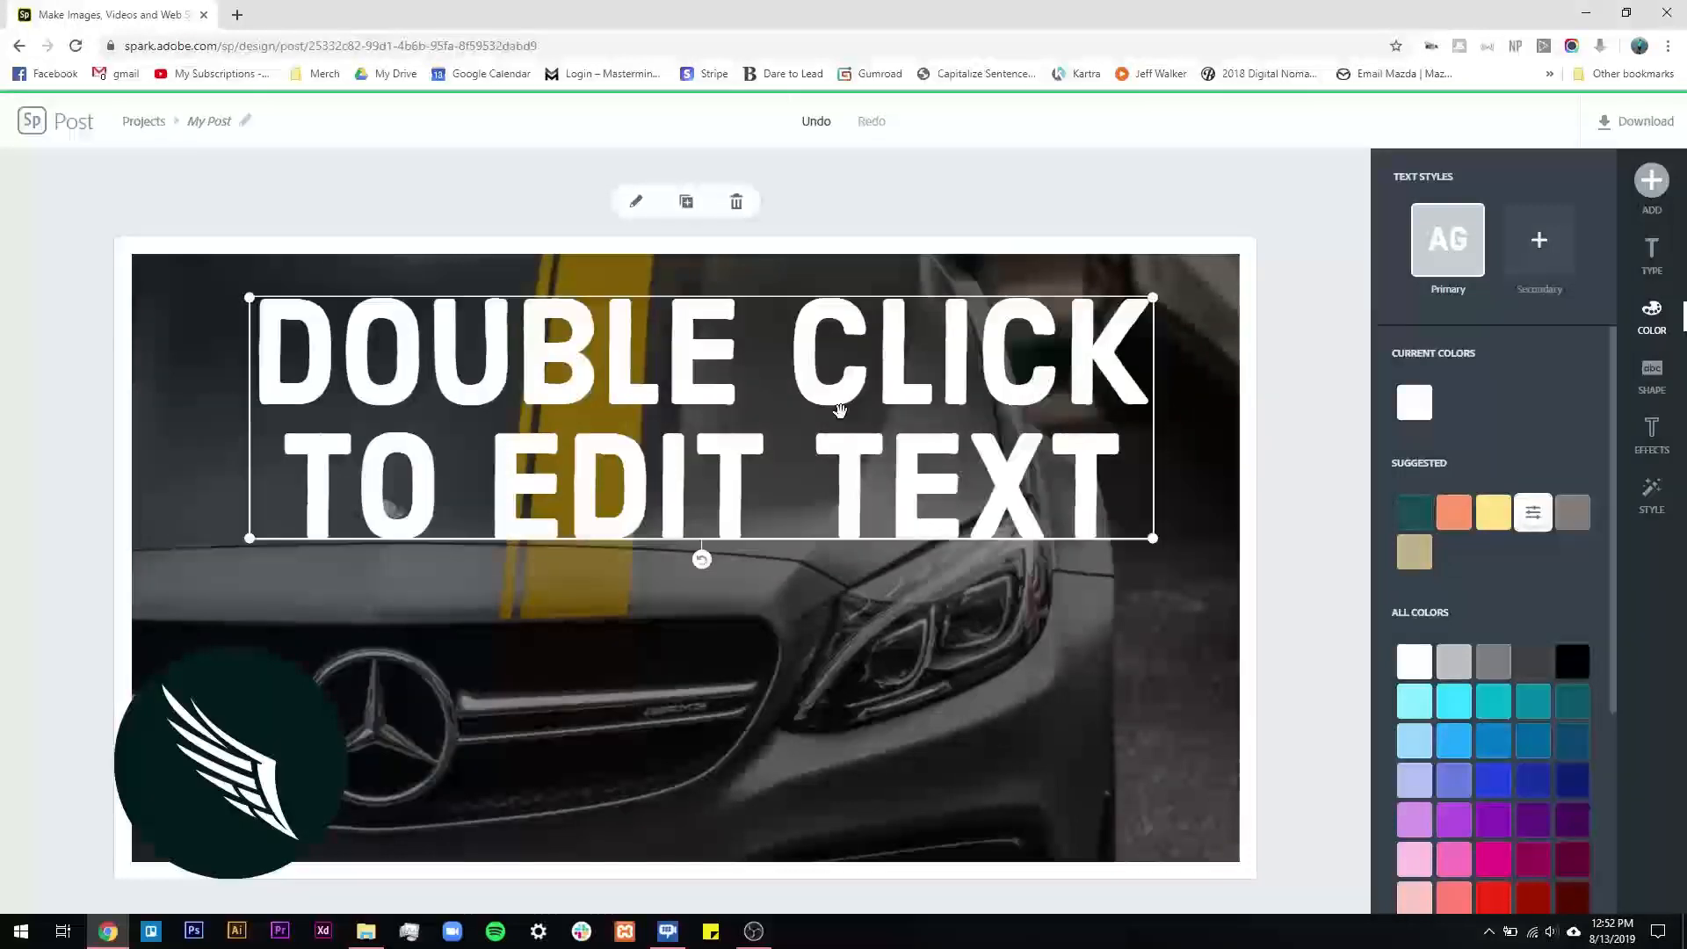
# - Try the suggested yellow and grey on the text, return it to white and deselect it
pyautogui.click(1493, 512)
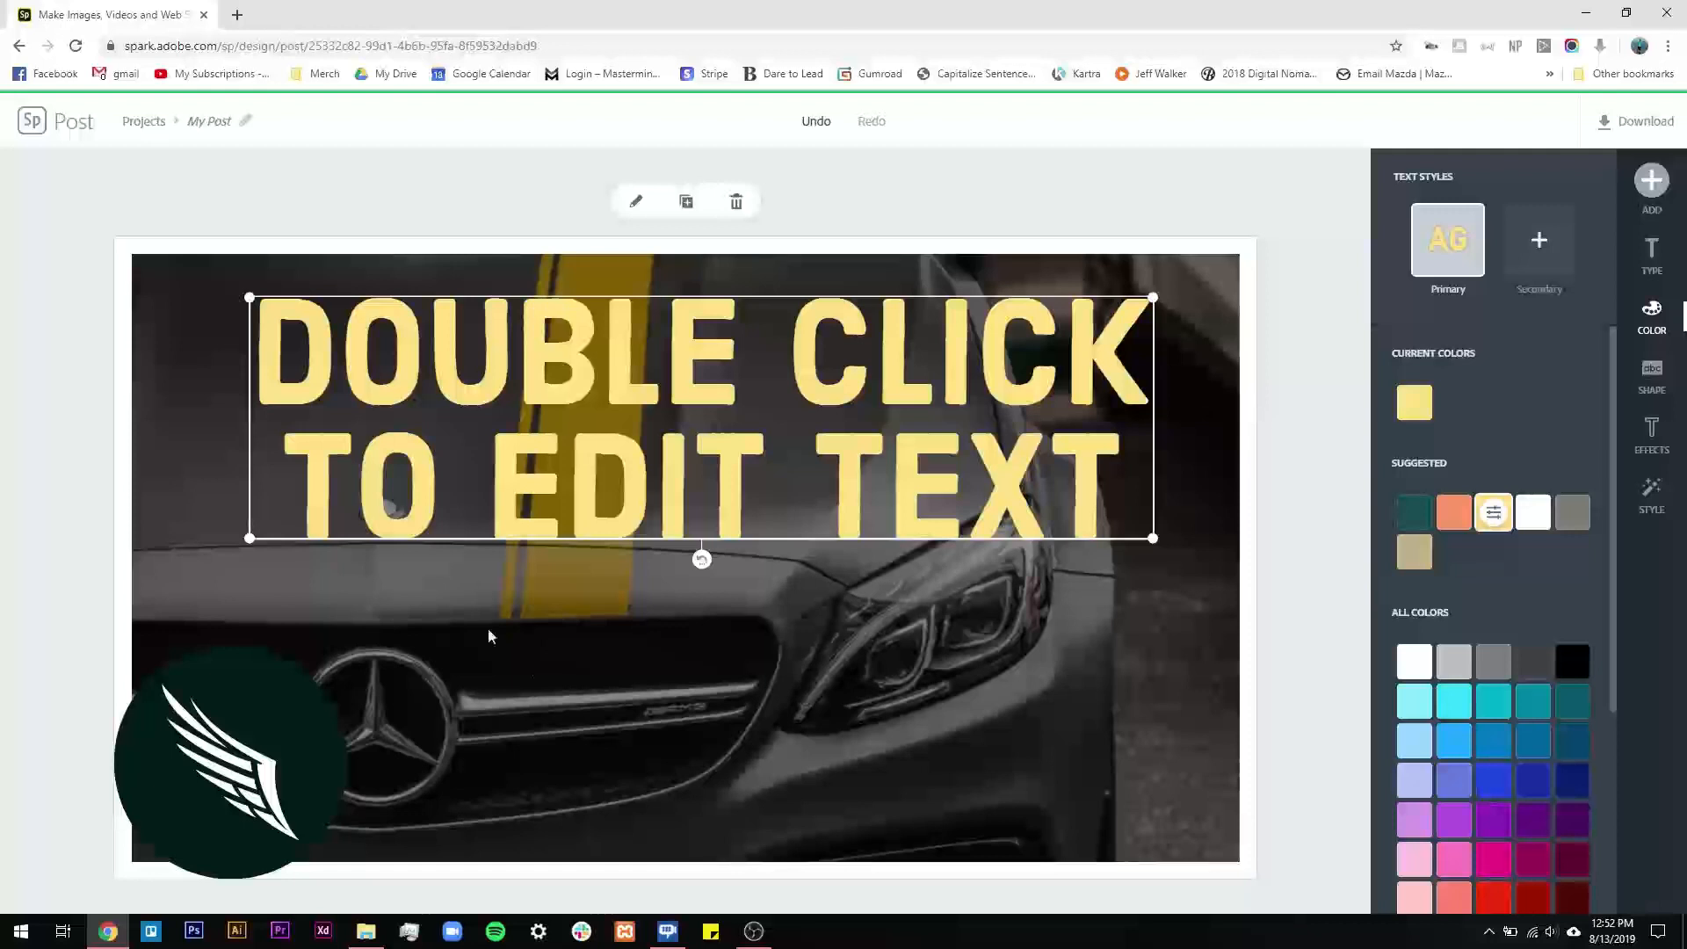
pyautogui.click(1571, 511)
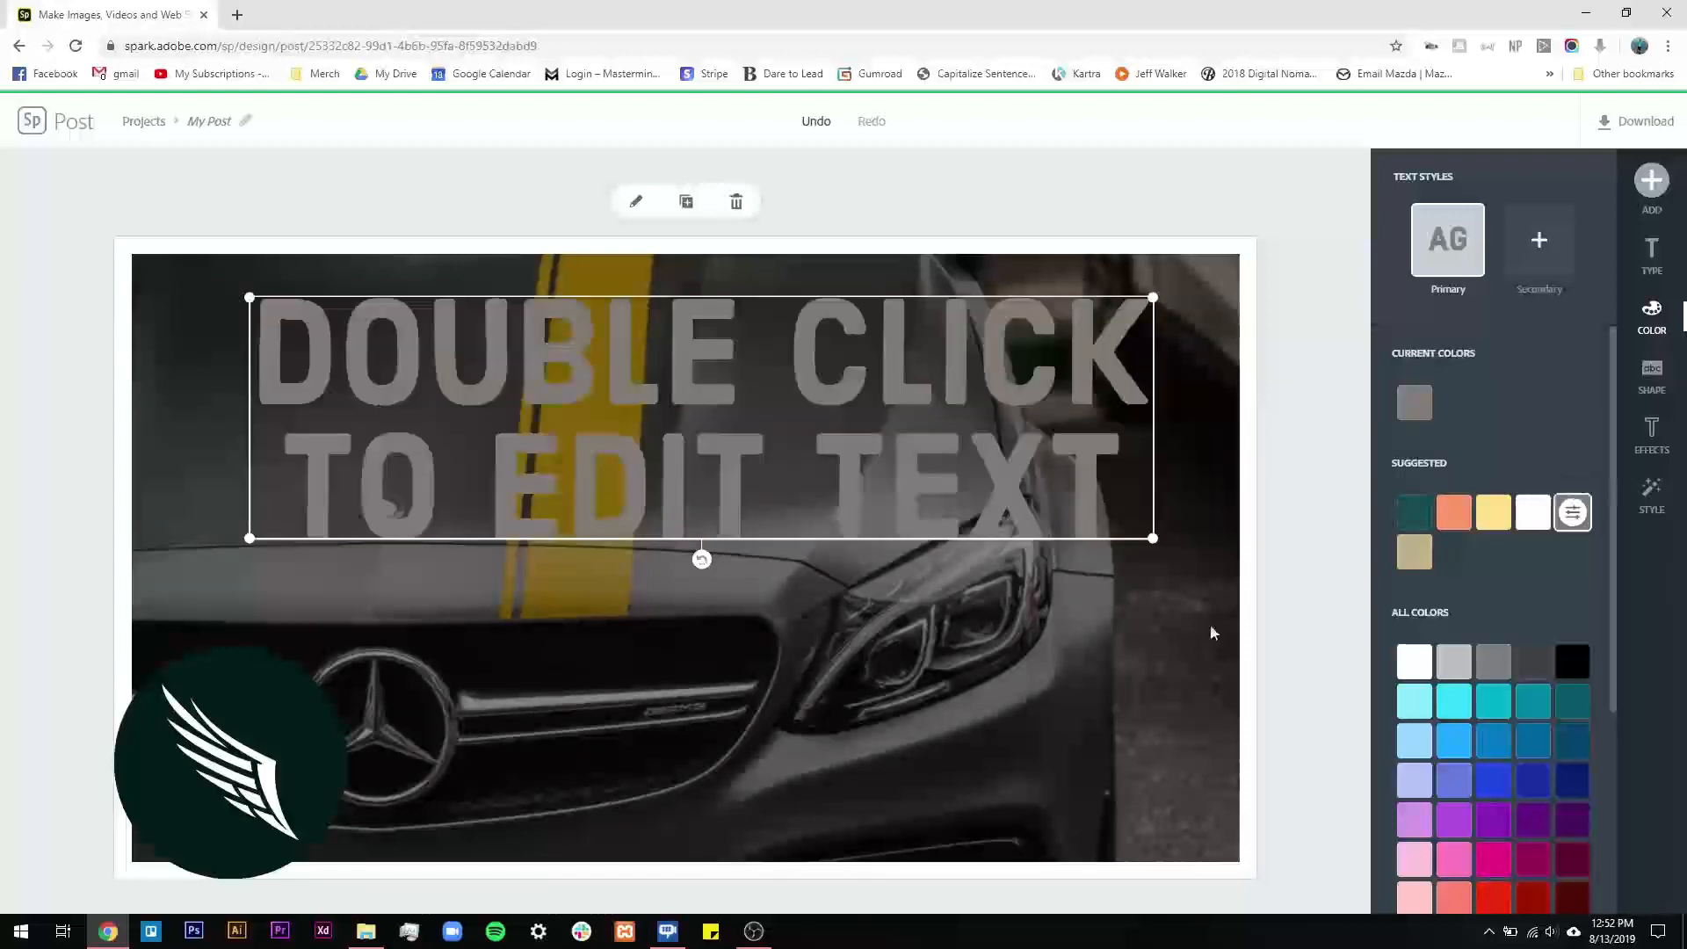
pyautogui.click(1533, 512)
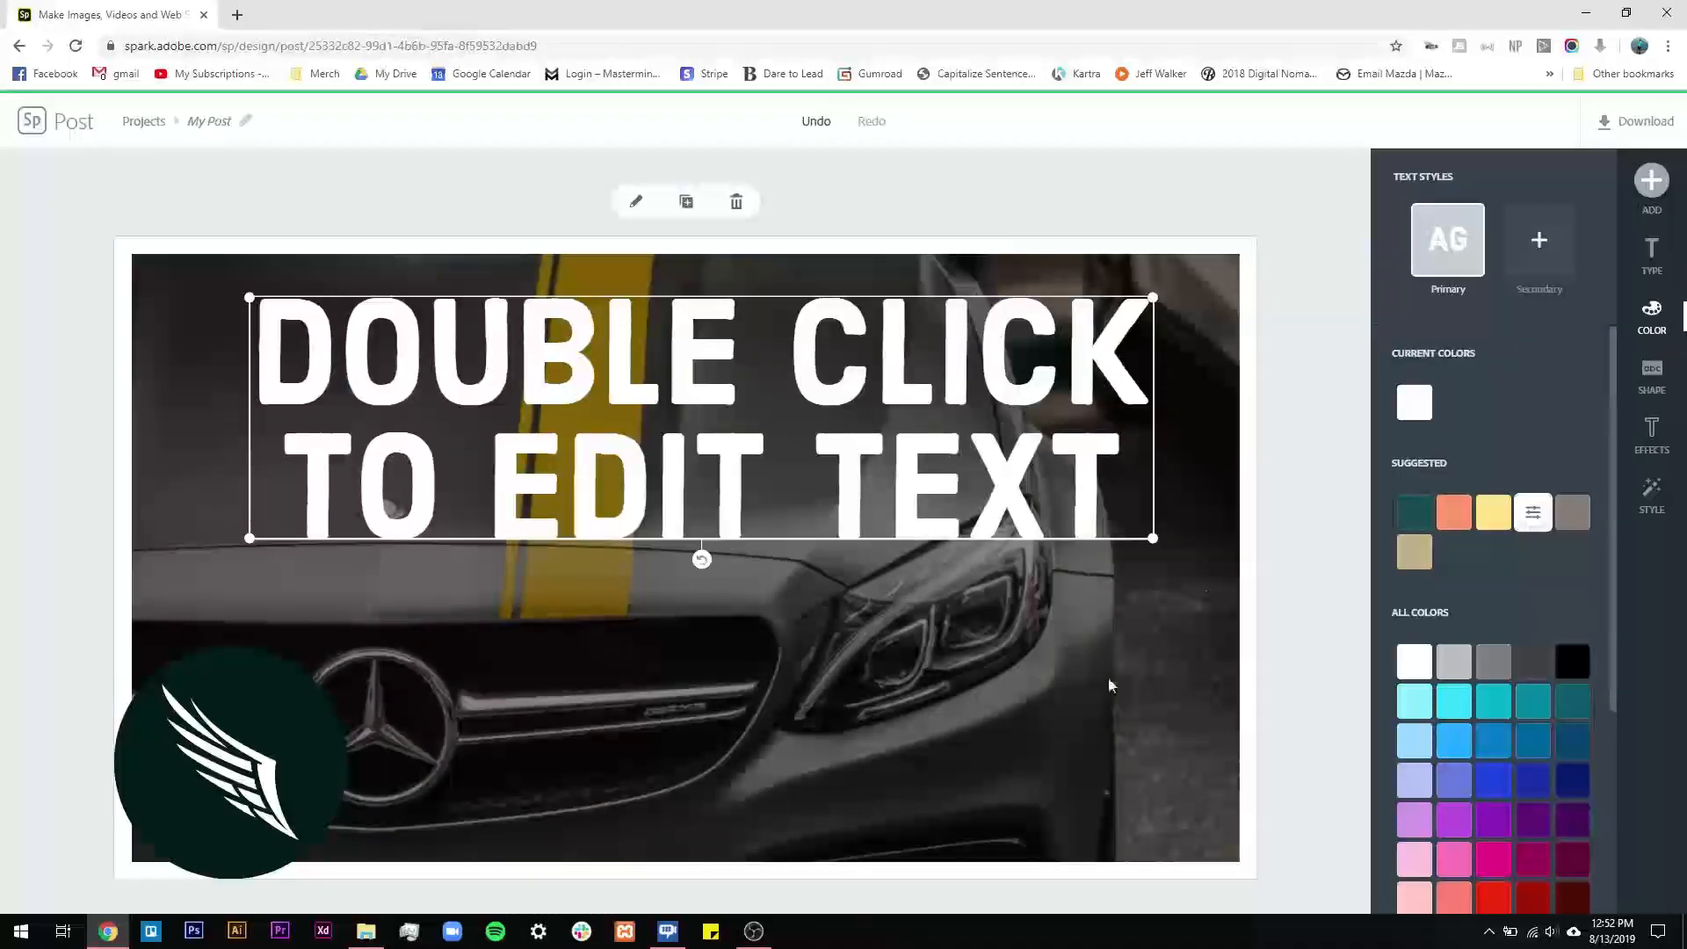
pyautogui.click(1288, 445)
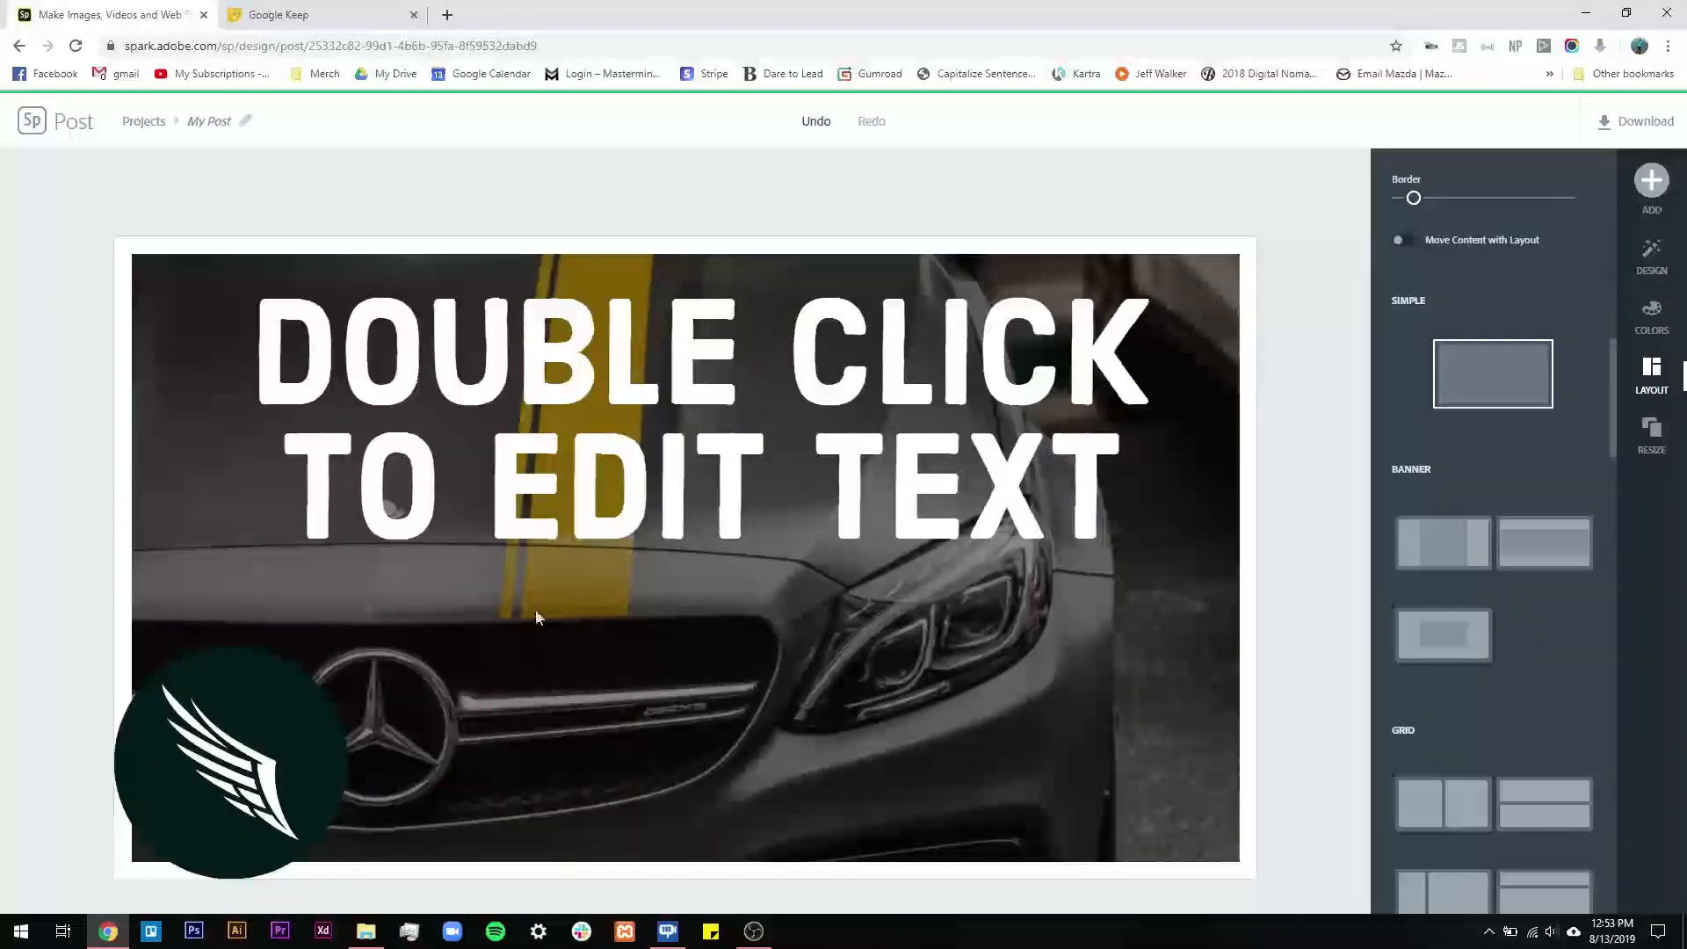
# - Replace the background photo with the red car picture from the free photo results for "car"
pyautogui.click(223, 528)
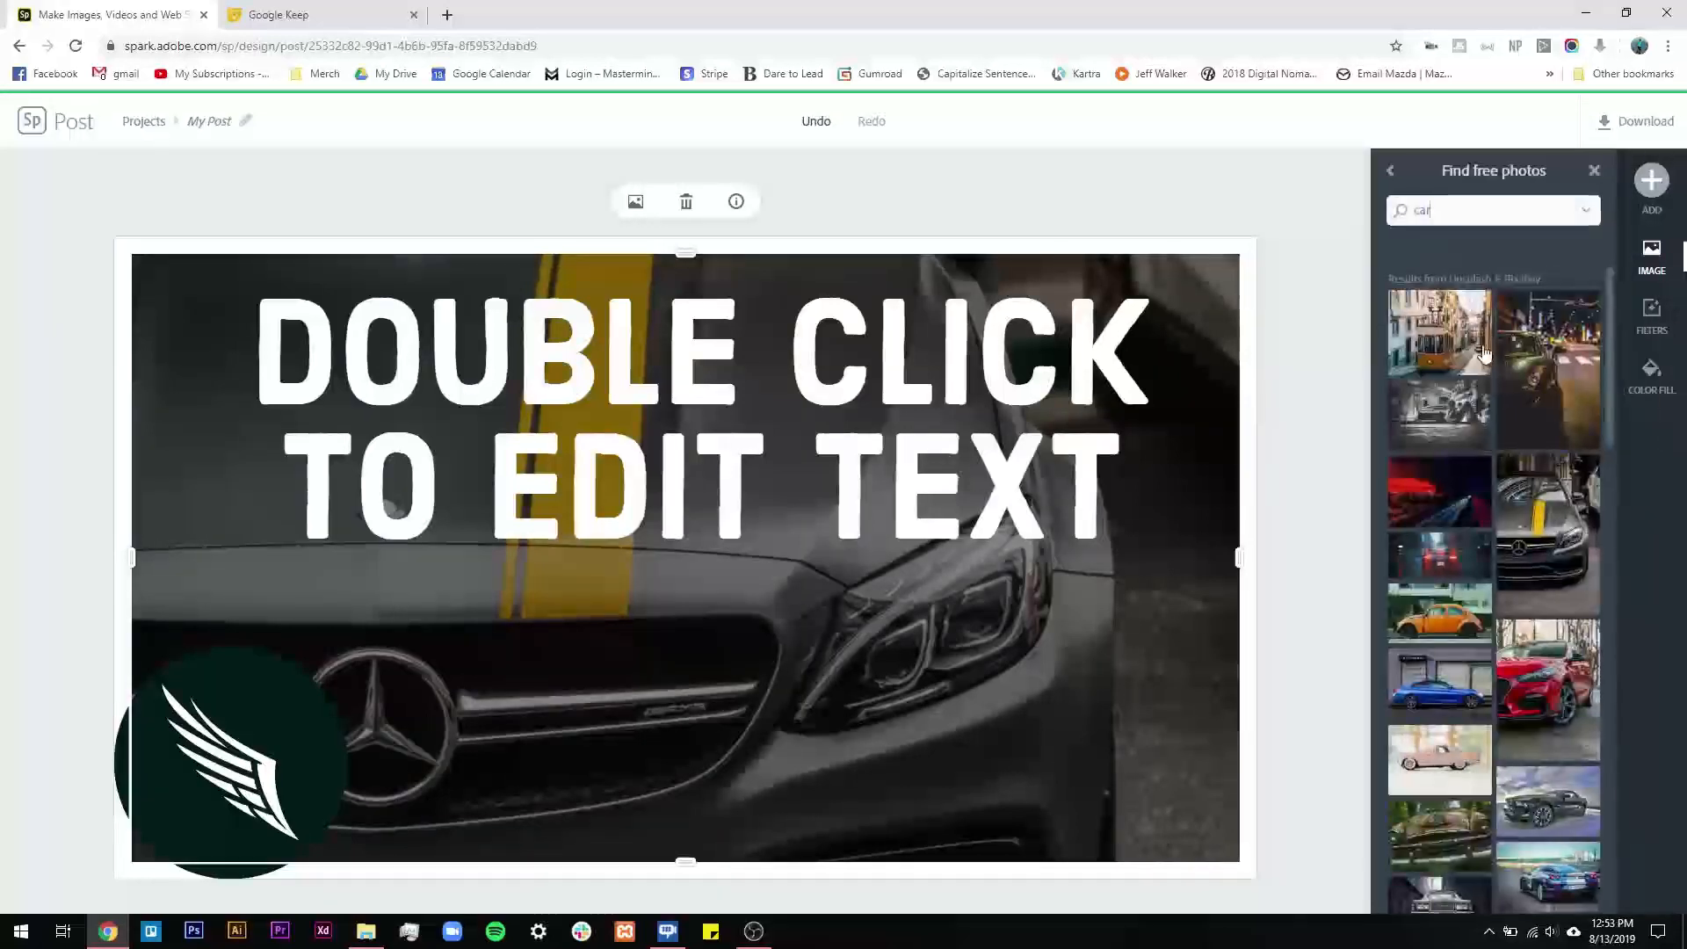
pyautogui.scroll(-2, 1493, 527)
pyautogui.click(1548, 514)
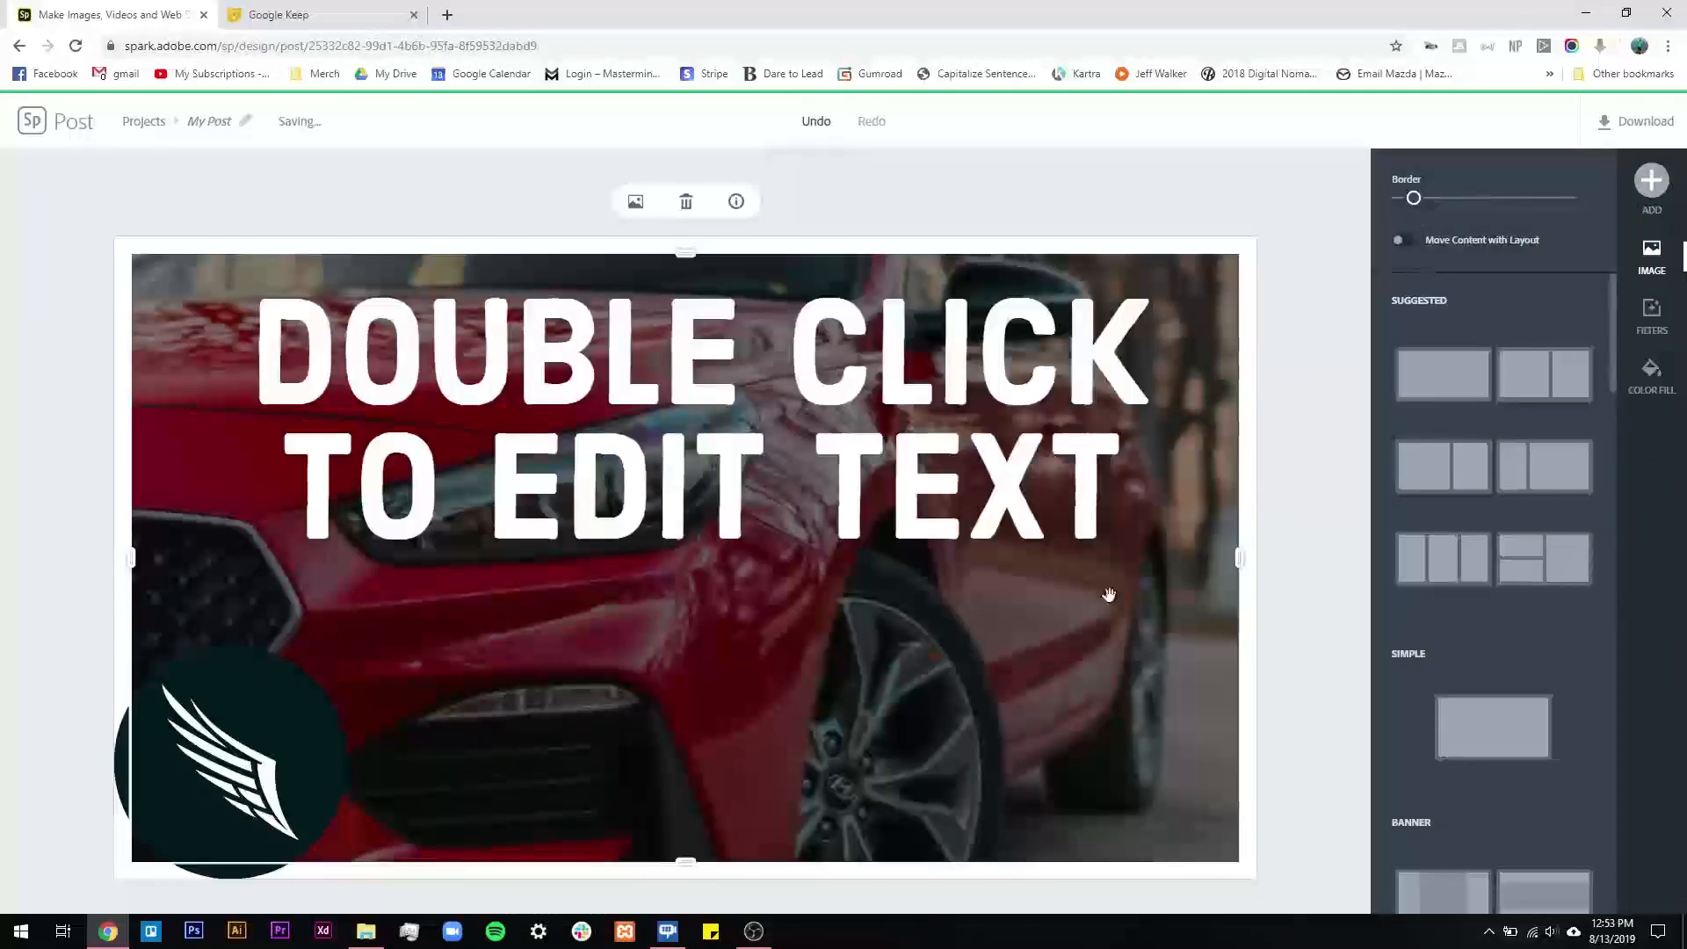
# - Change the layout to two side-by-side cells, with the wider one on the left holding the car photo
pyautogui.click(1317, 426)
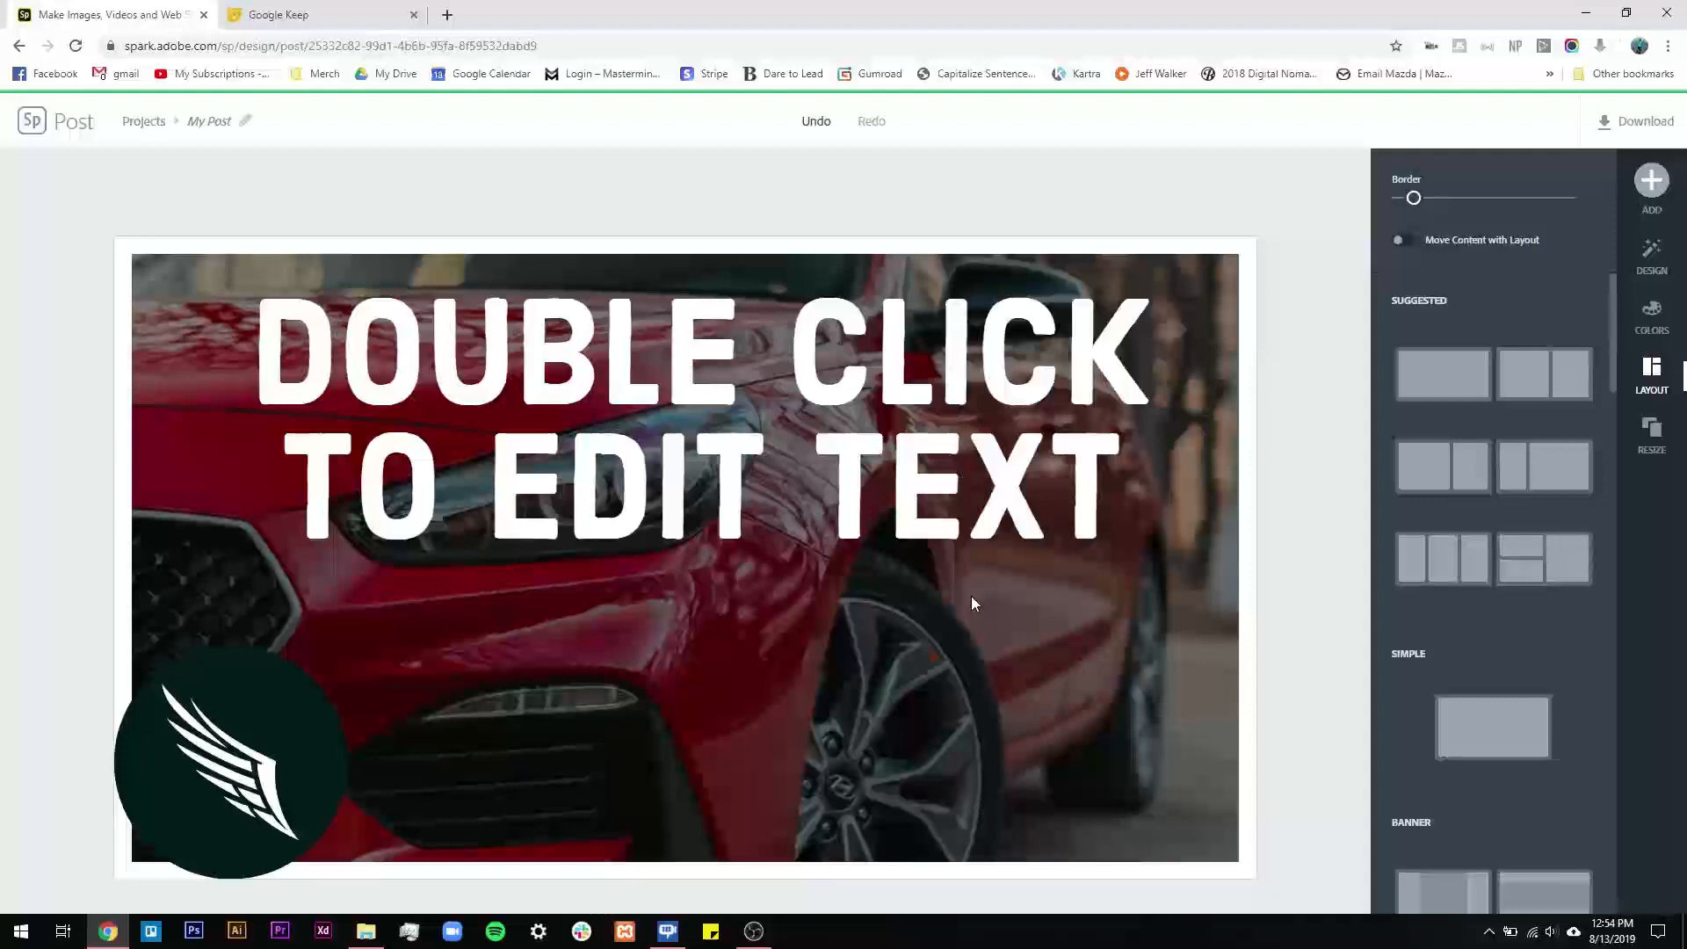
pyautogui.click(1041, 532)
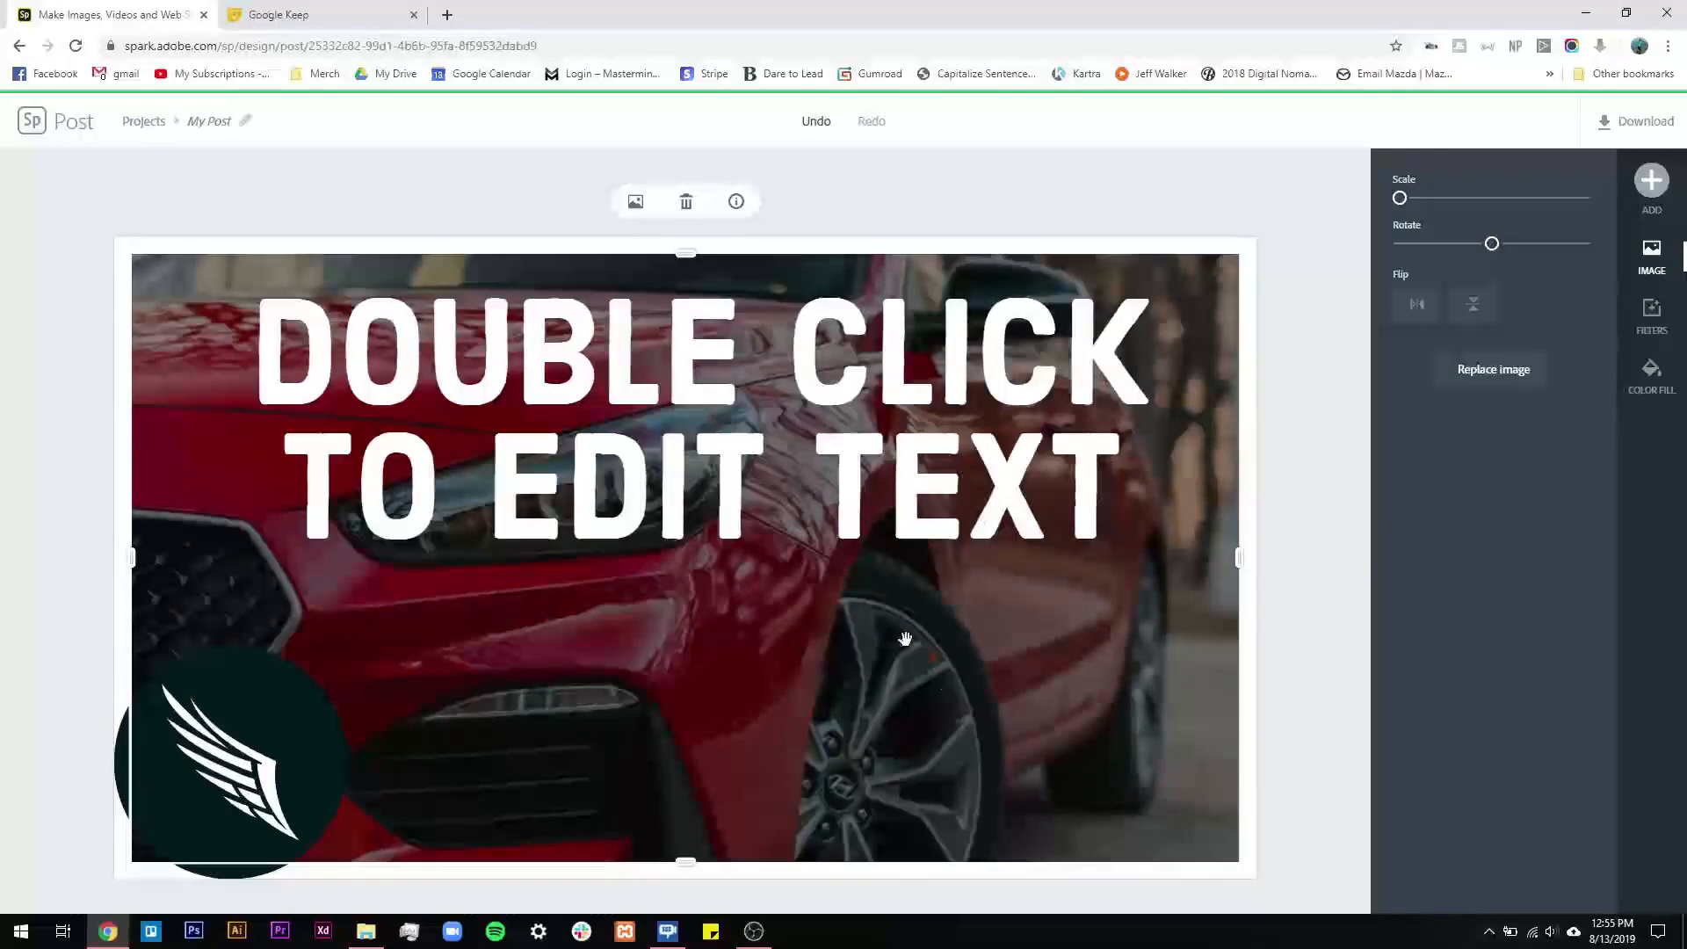
pyautogui.click(1303, 378)
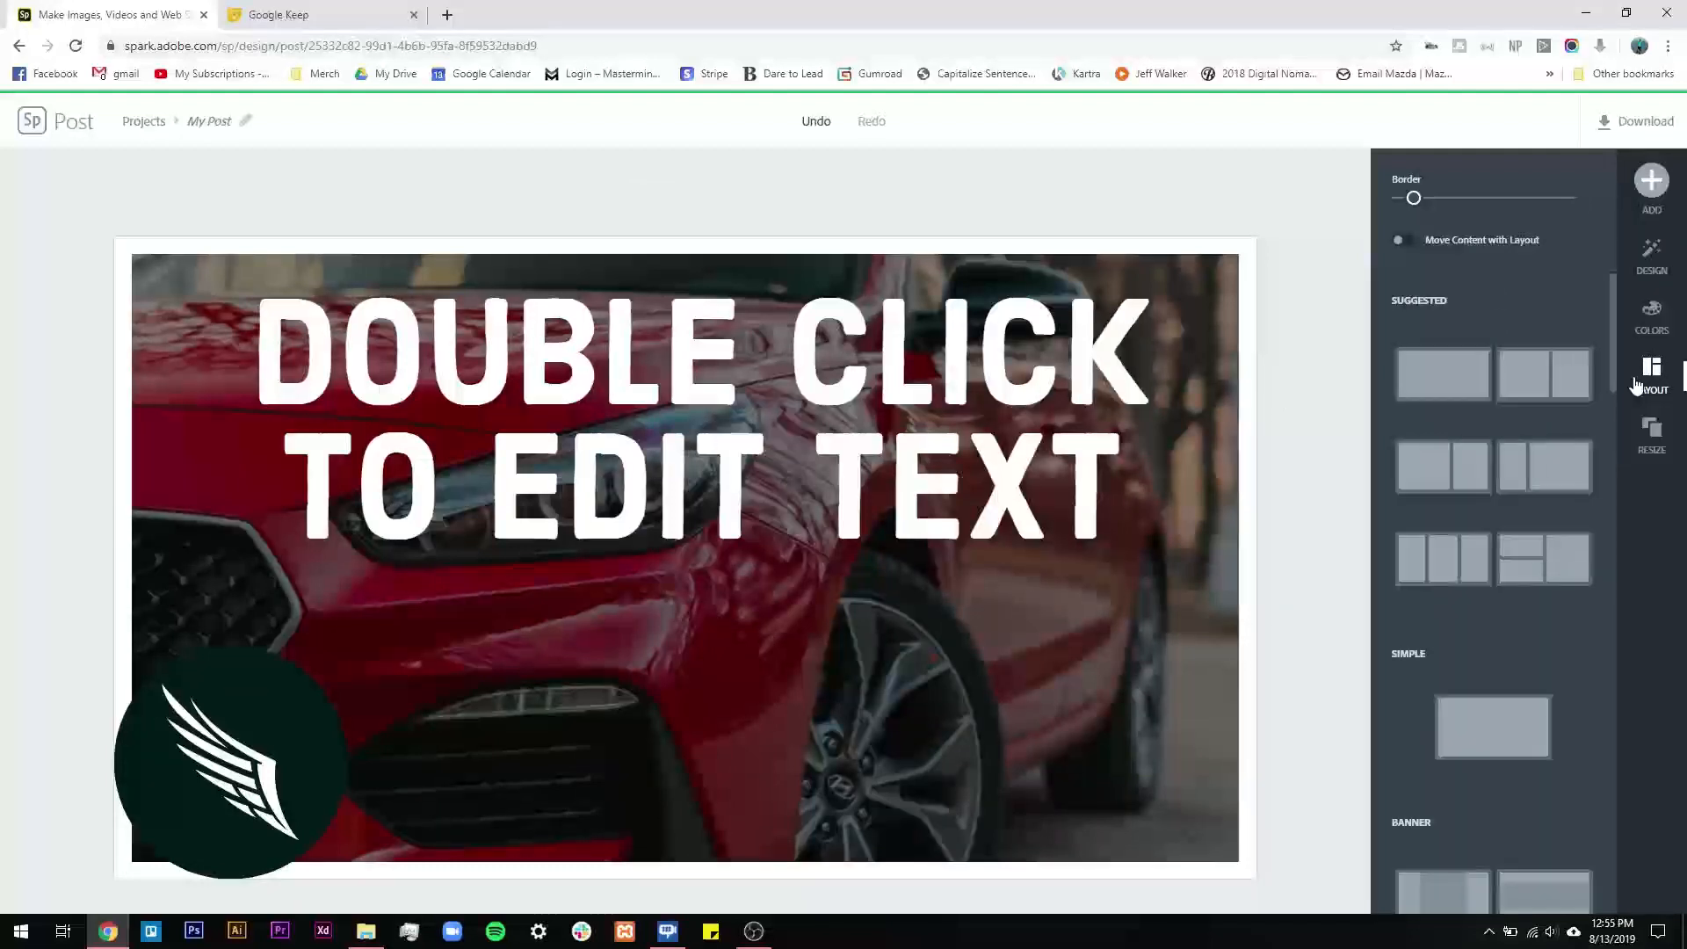
pyautogui.click(1441, 466)
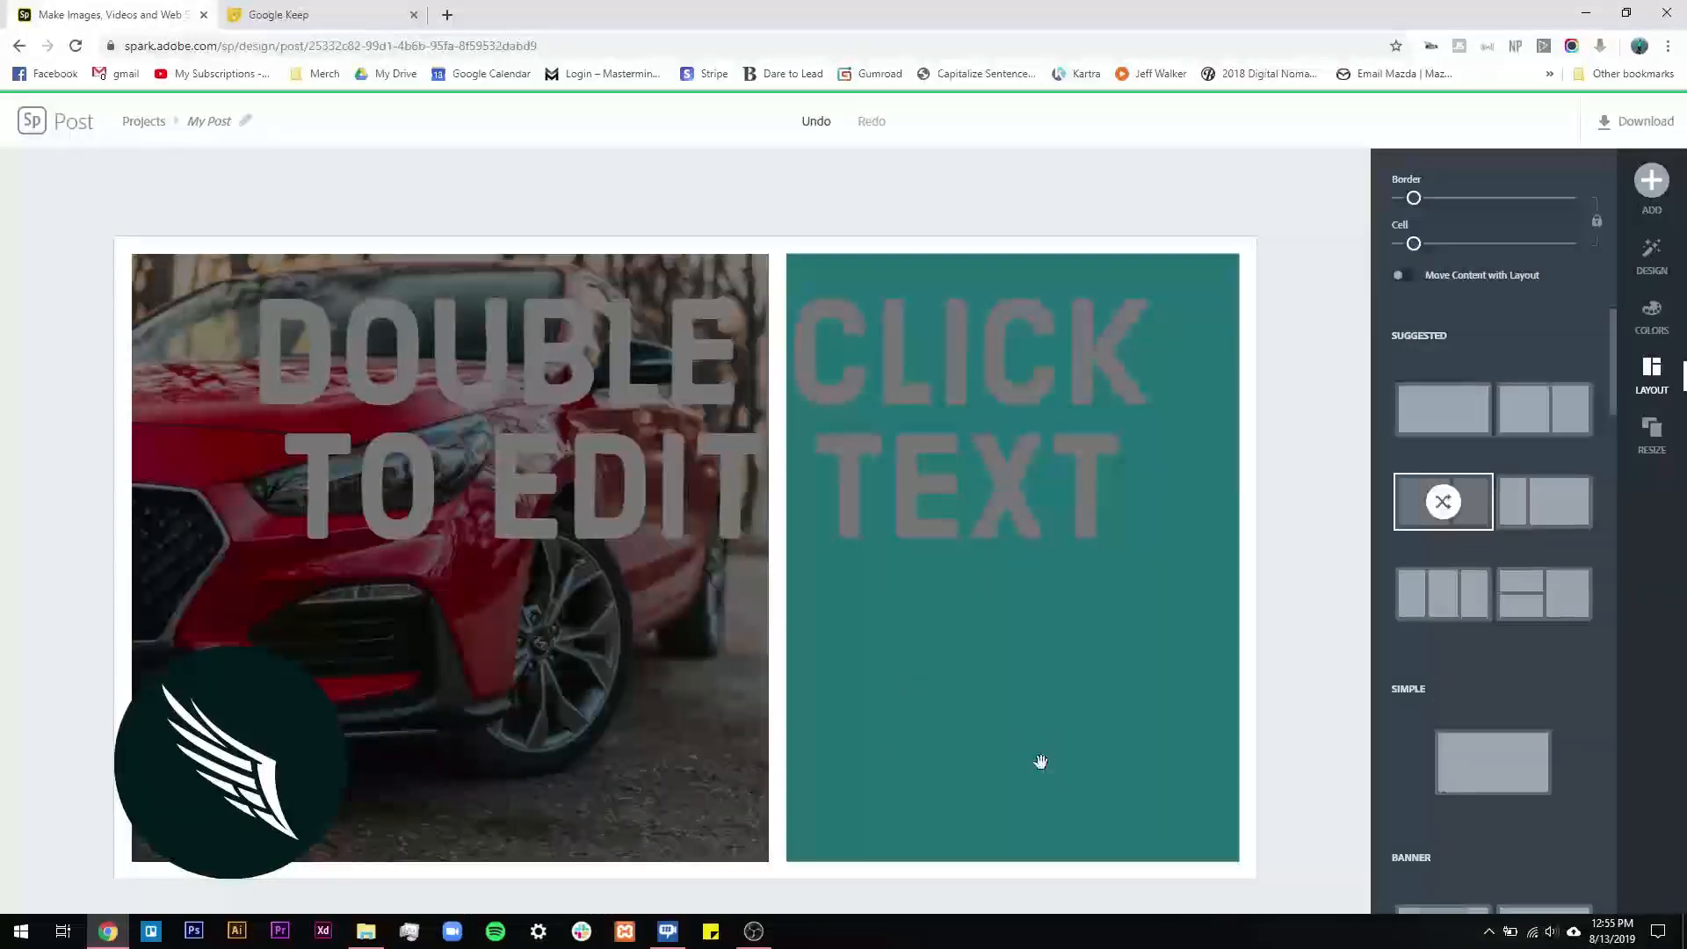
pyautogui.click(1040, 761)
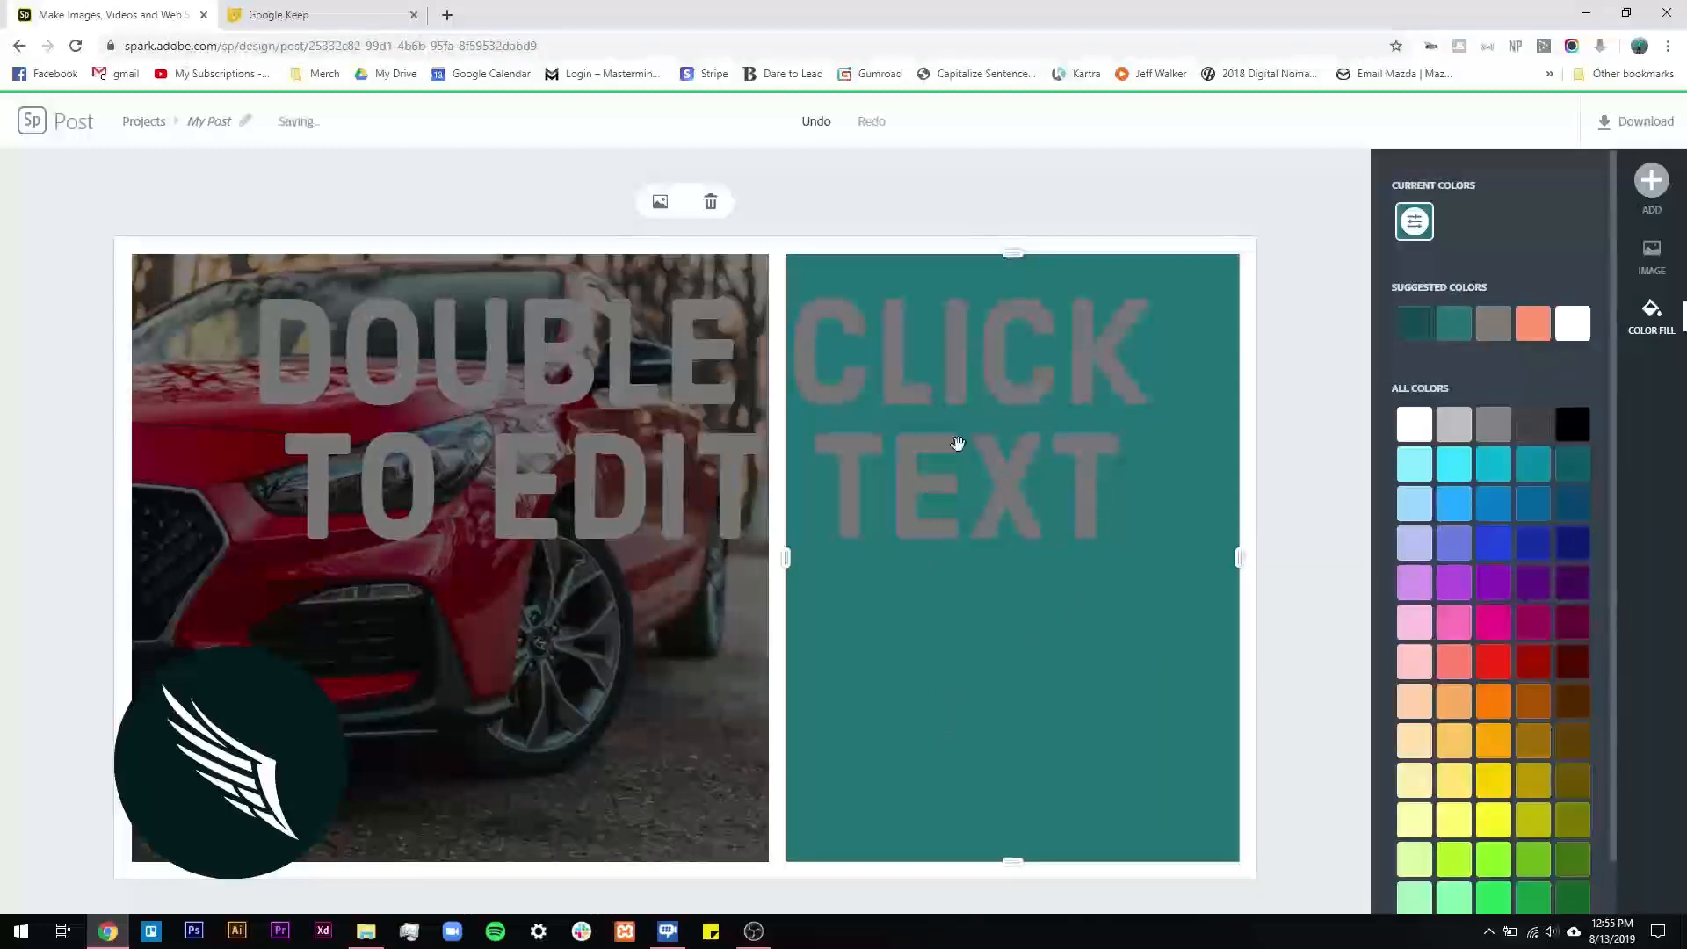
# - Narrow the placeholder text to three lines, place it over the car photo and color it white
pyautogui.click(1054, 502)
pyautogui.moveTo(1157, 550); pyautogui.dragTo(648, 558)
pyautogui.moveTo(515, 441); pyautogui.dragTo(492, 413)
pyautogui.click(1652, 318)
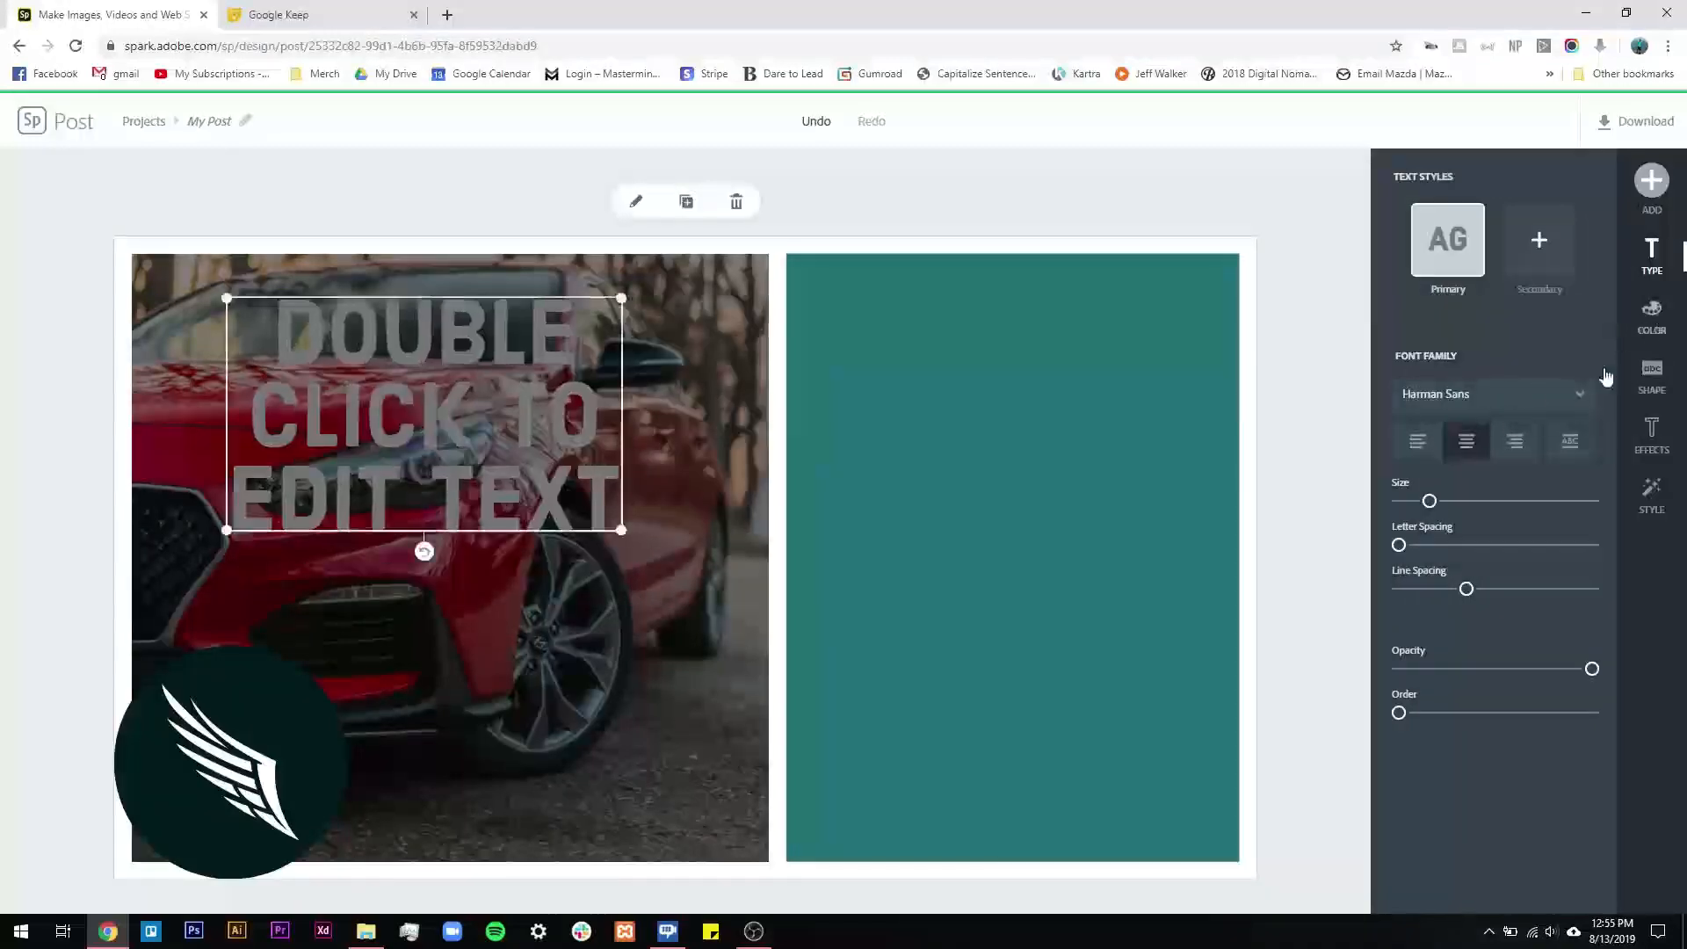
pyautogui.click(1413, 661)
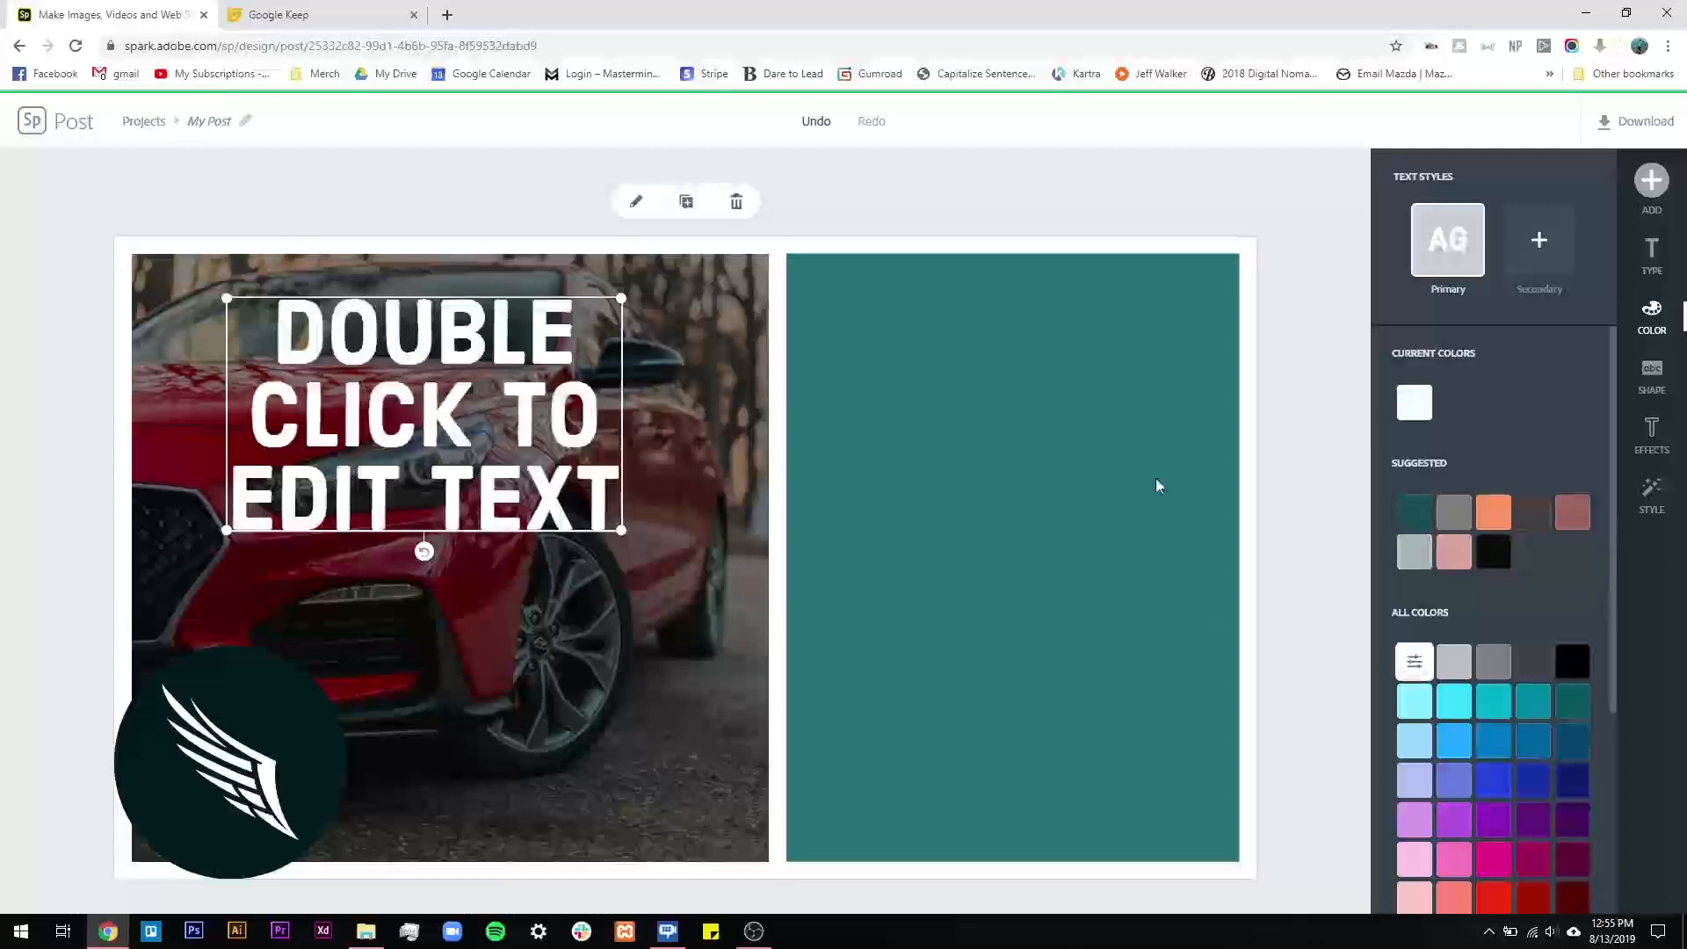
# - Search the free Unsplash photos for "person" and fill the empty teal cell with the bearded man in a beanie
pyautogui.click(1010, 465)
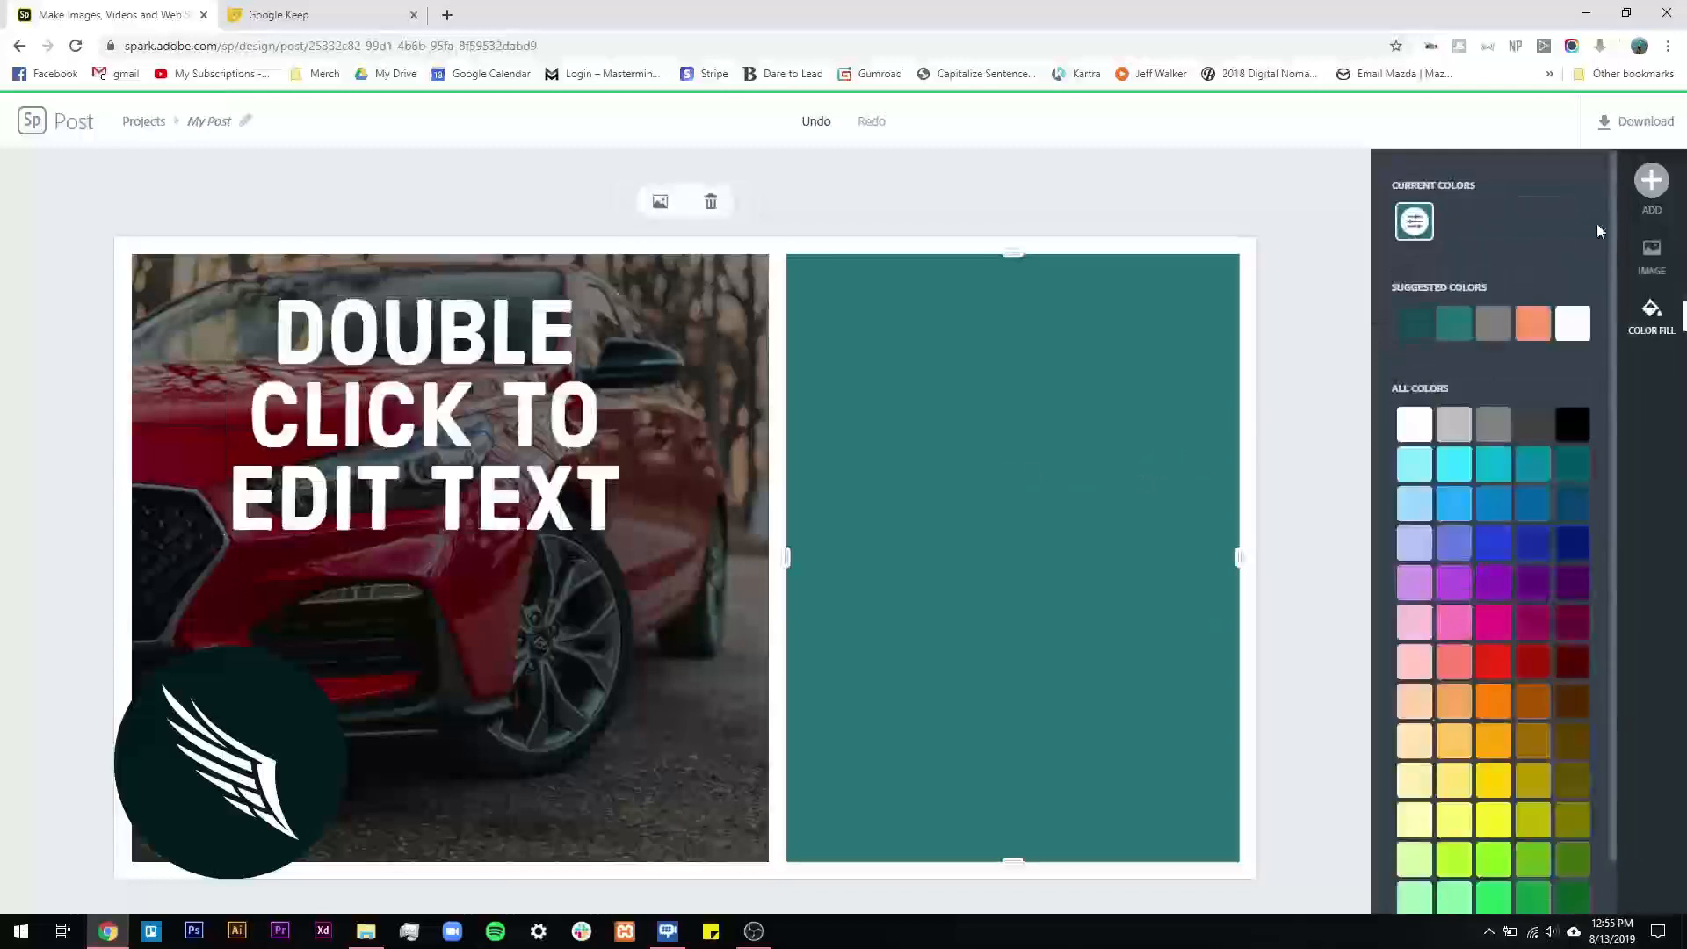
pyautogui.click(1651, 250)
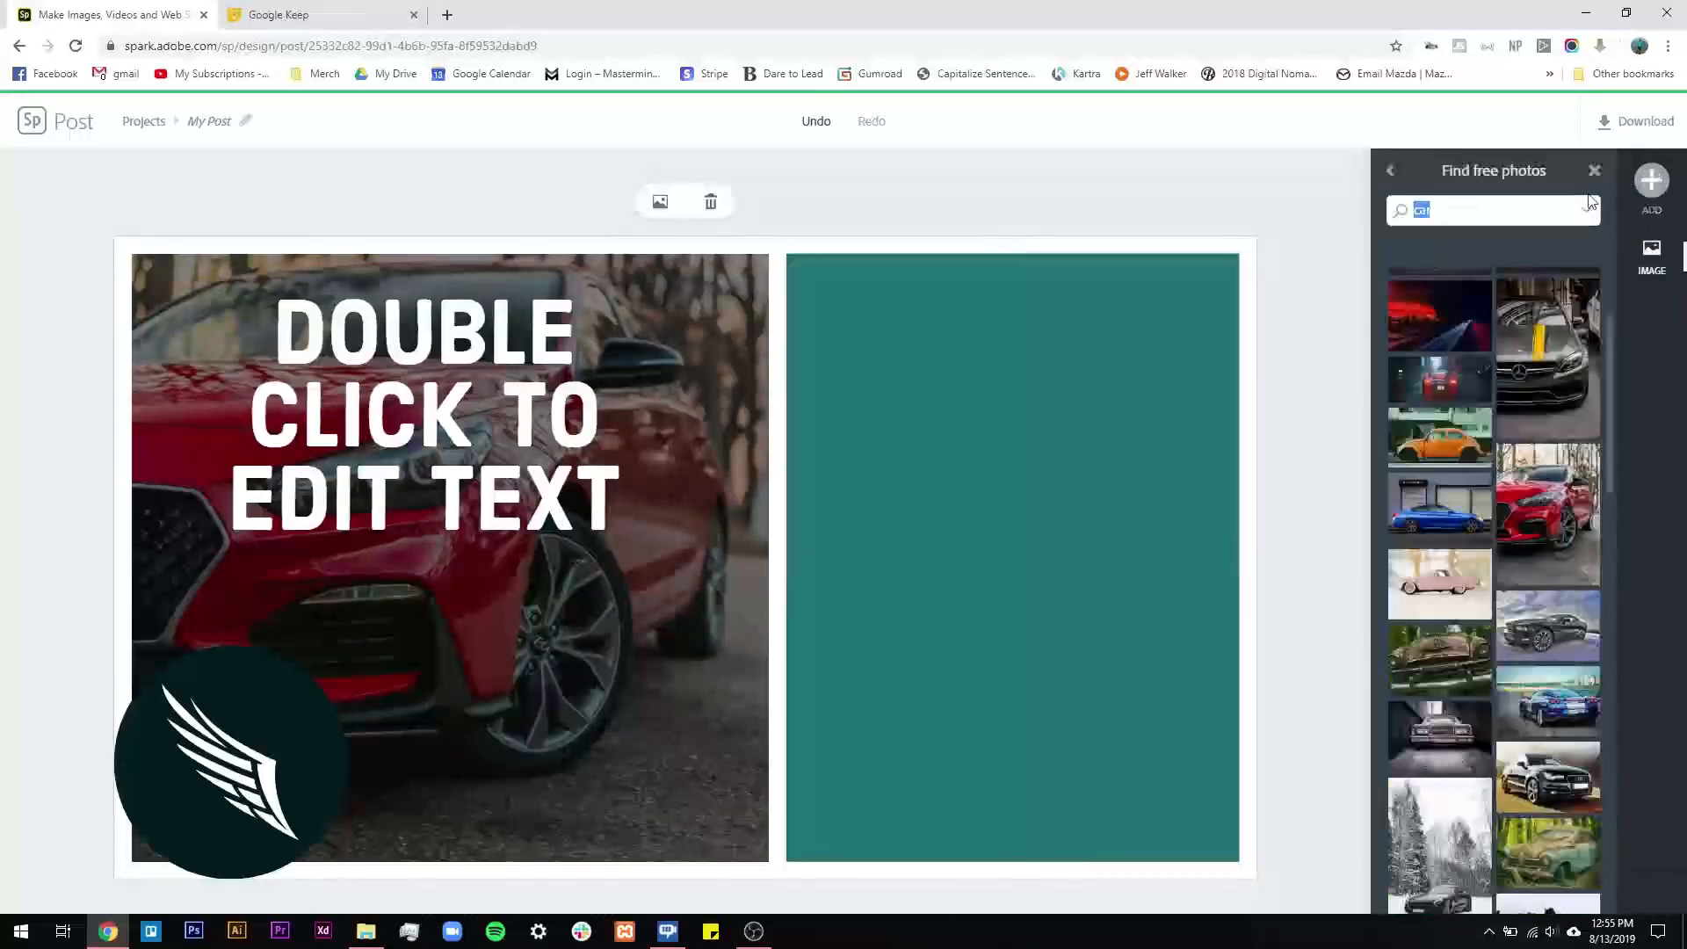
pyautogui.click(1588, 209)
pyautogui.click(1471, 211)
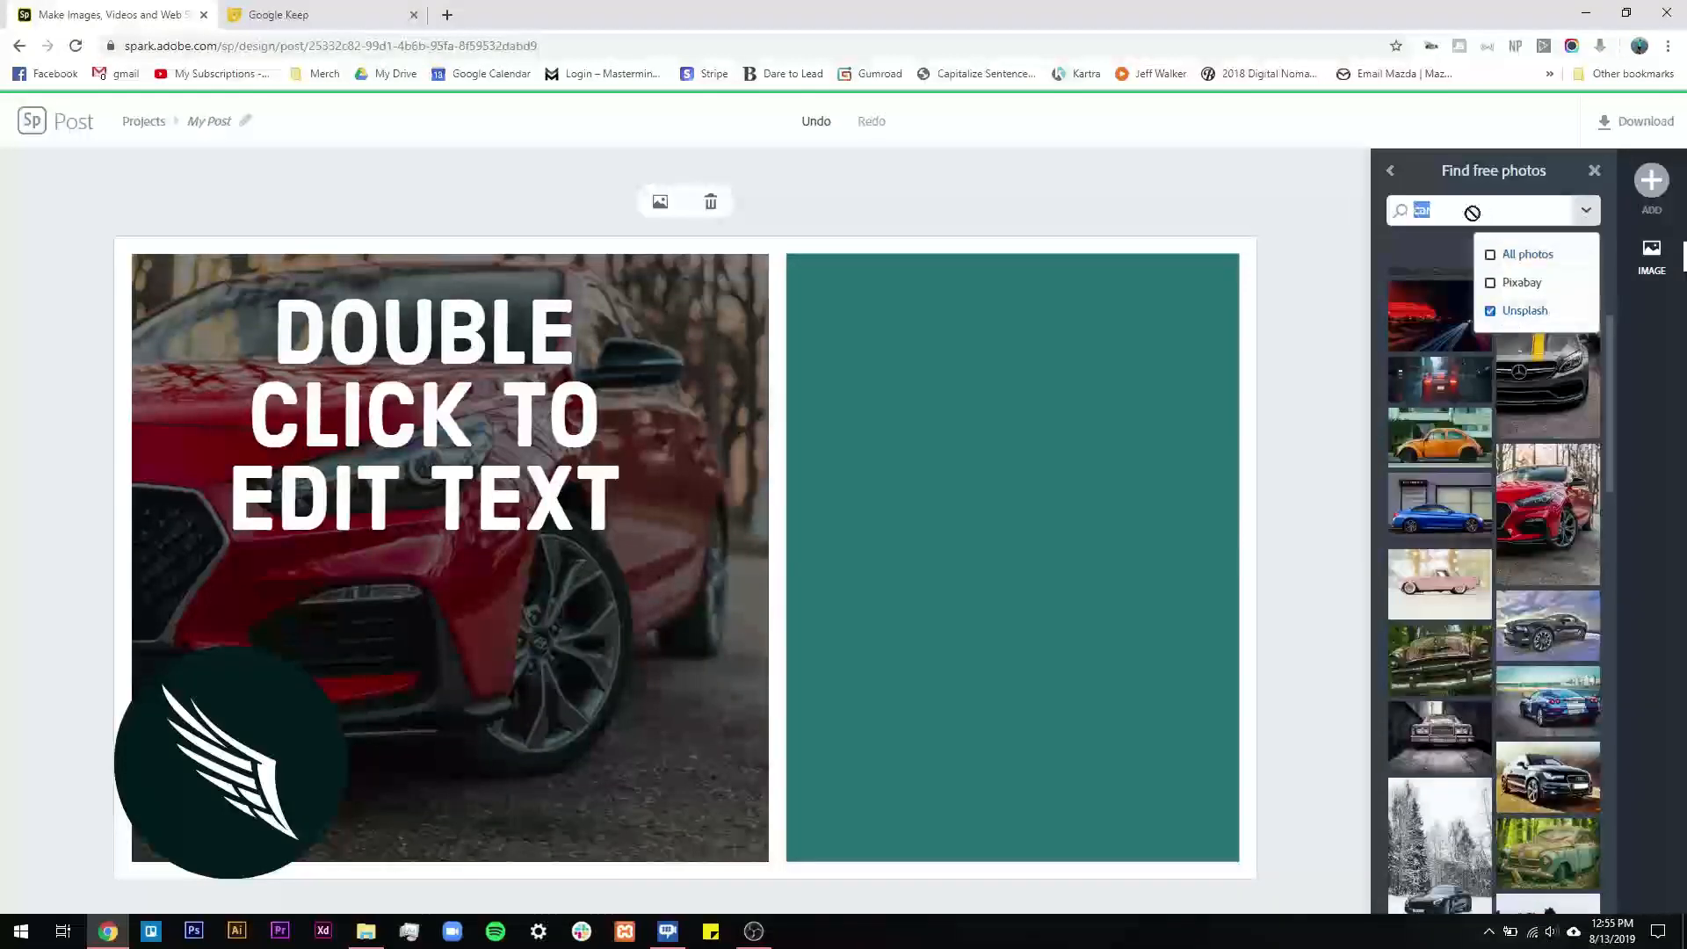
pyautogui.write('oerson')
pyautogui.press('Return')
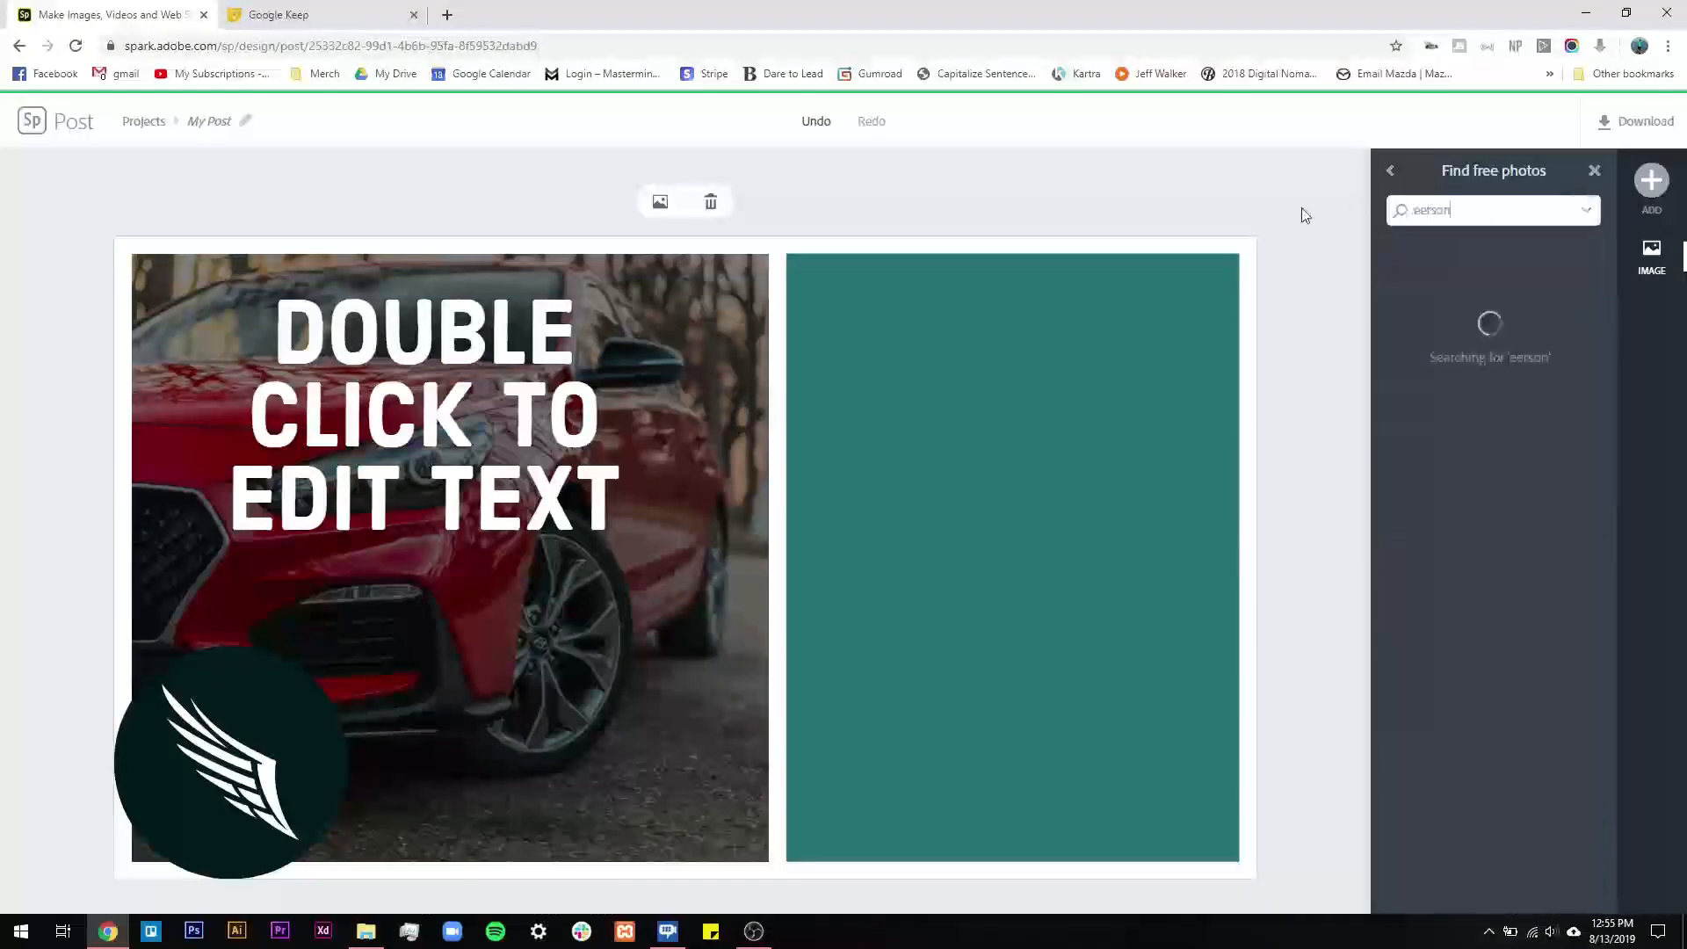
pyautogui.moveTo(1472, 212); pyautogui.dragTo(1395, 212)
pyautogui.write('person')
pyautogui.press('Return')
pyautogui.moveTo(1423, 550); pyautogui.dragTo(1050, 478)
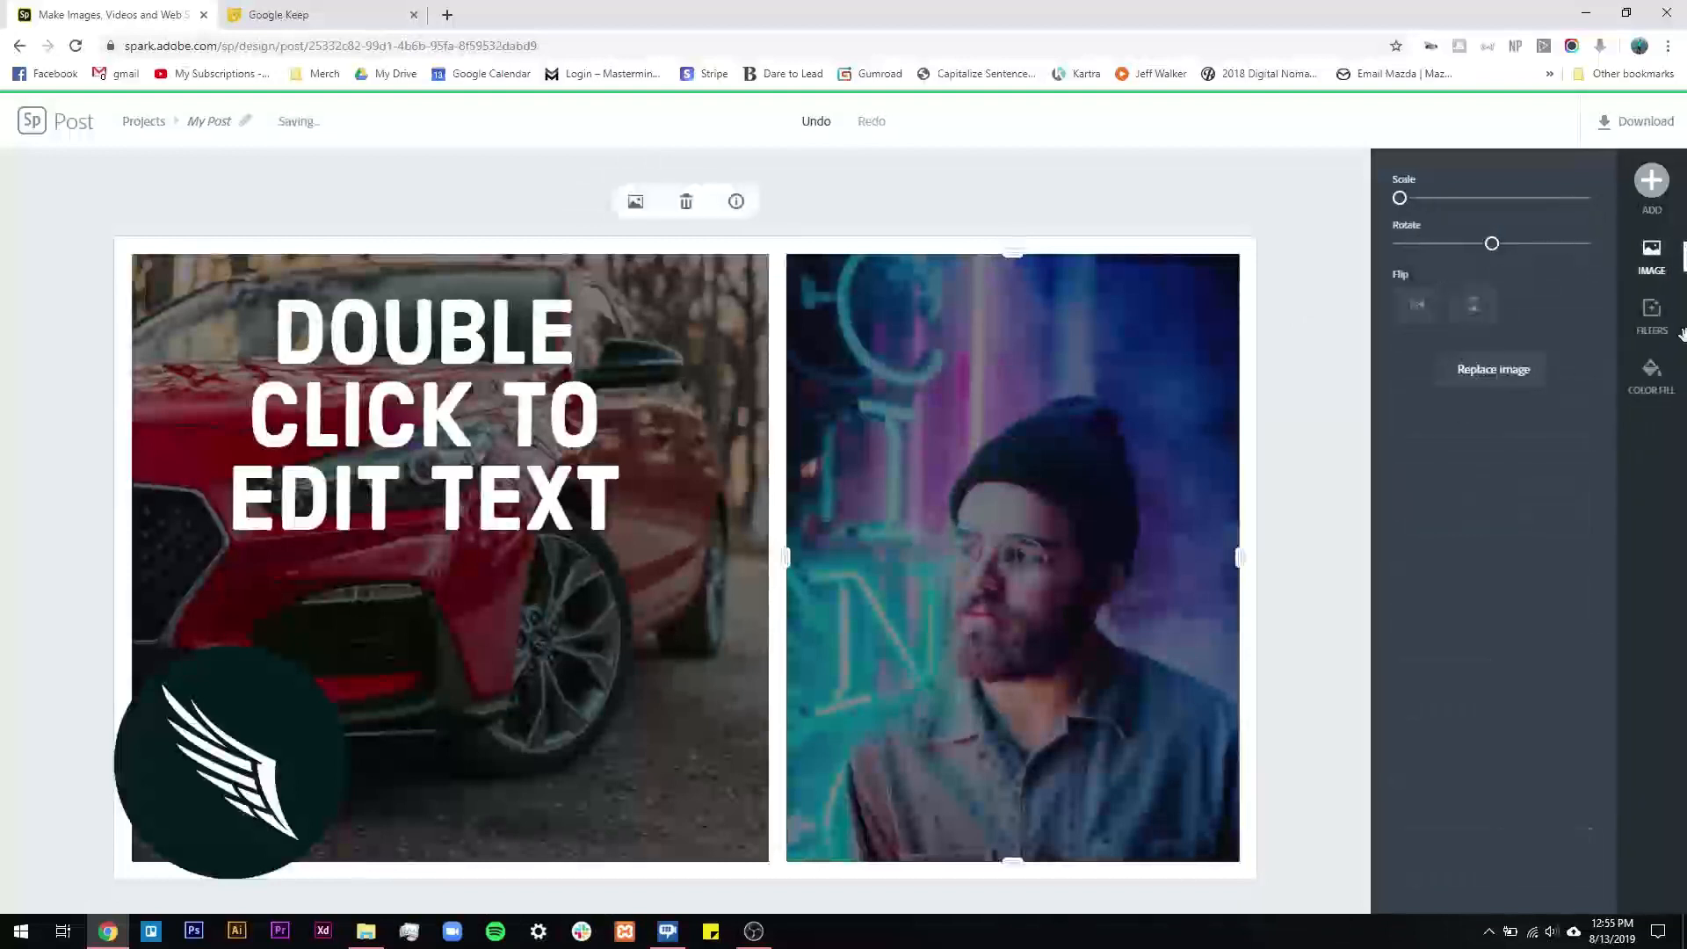
# - Set the portrait's filter to None, scale the photo up slightly and shift it upward to frame the man's face
pyautogui.click(1653, 325)
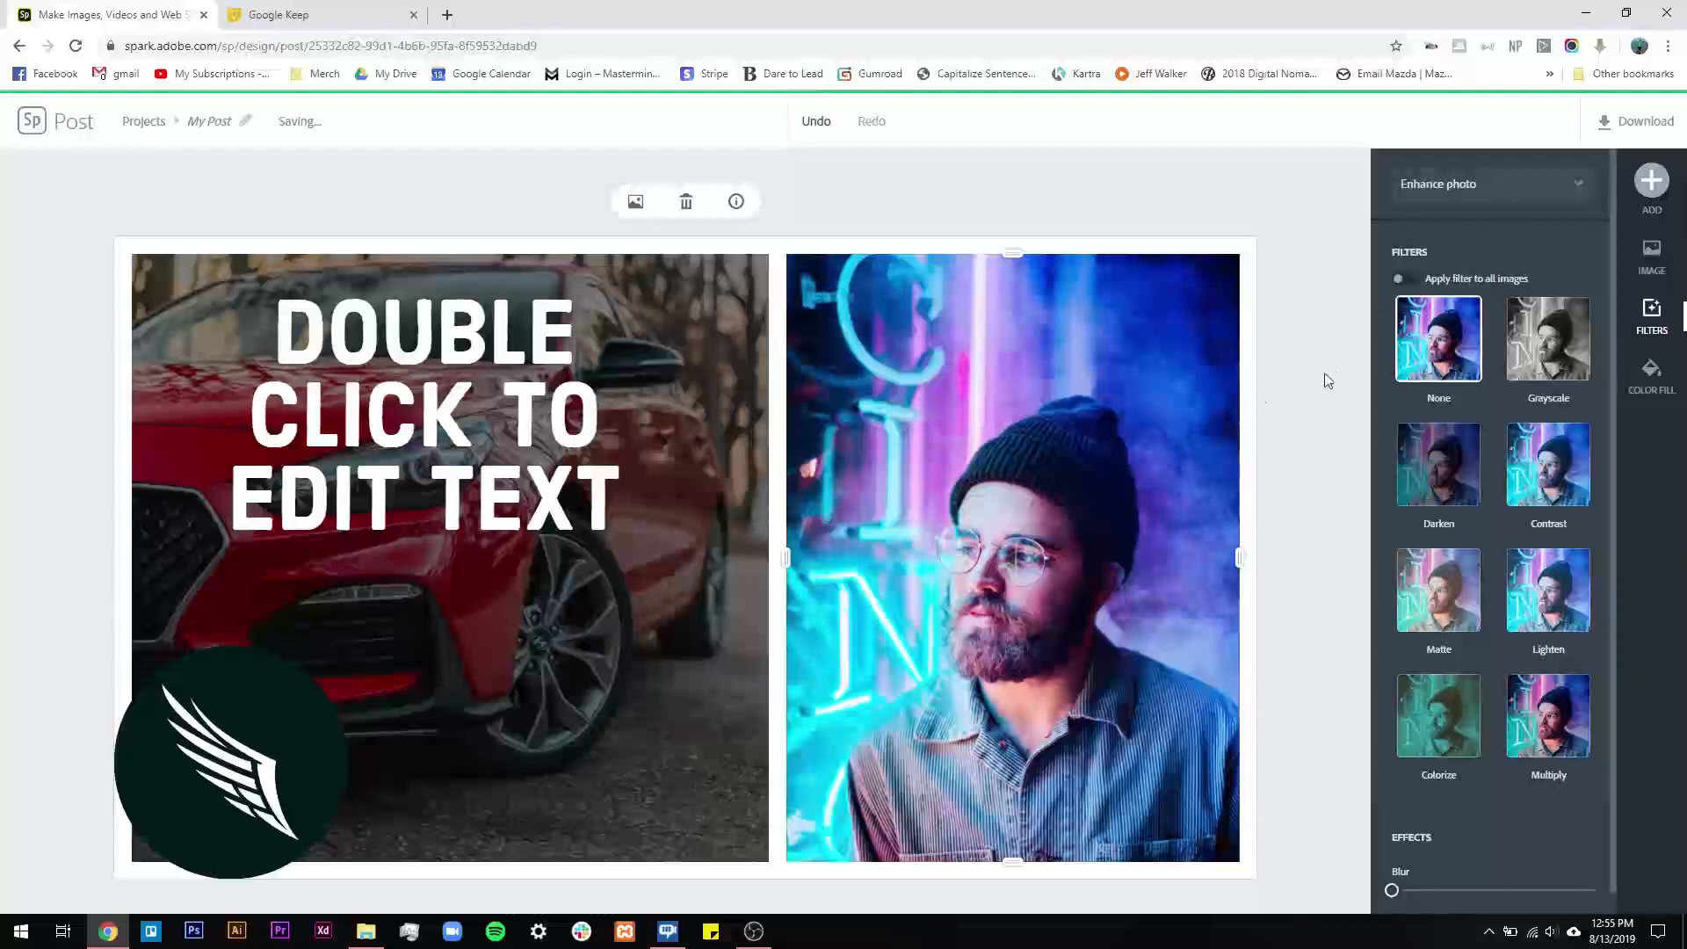
pyautogui.click(1651, 257)
pyautogui.moveTo(1406, 204)
pyautogui.mouseDown()
pyautogui.moveTo(1442, 215)
pyautogui.moveTo(1409, 212)
pyautogui.mouseUp()
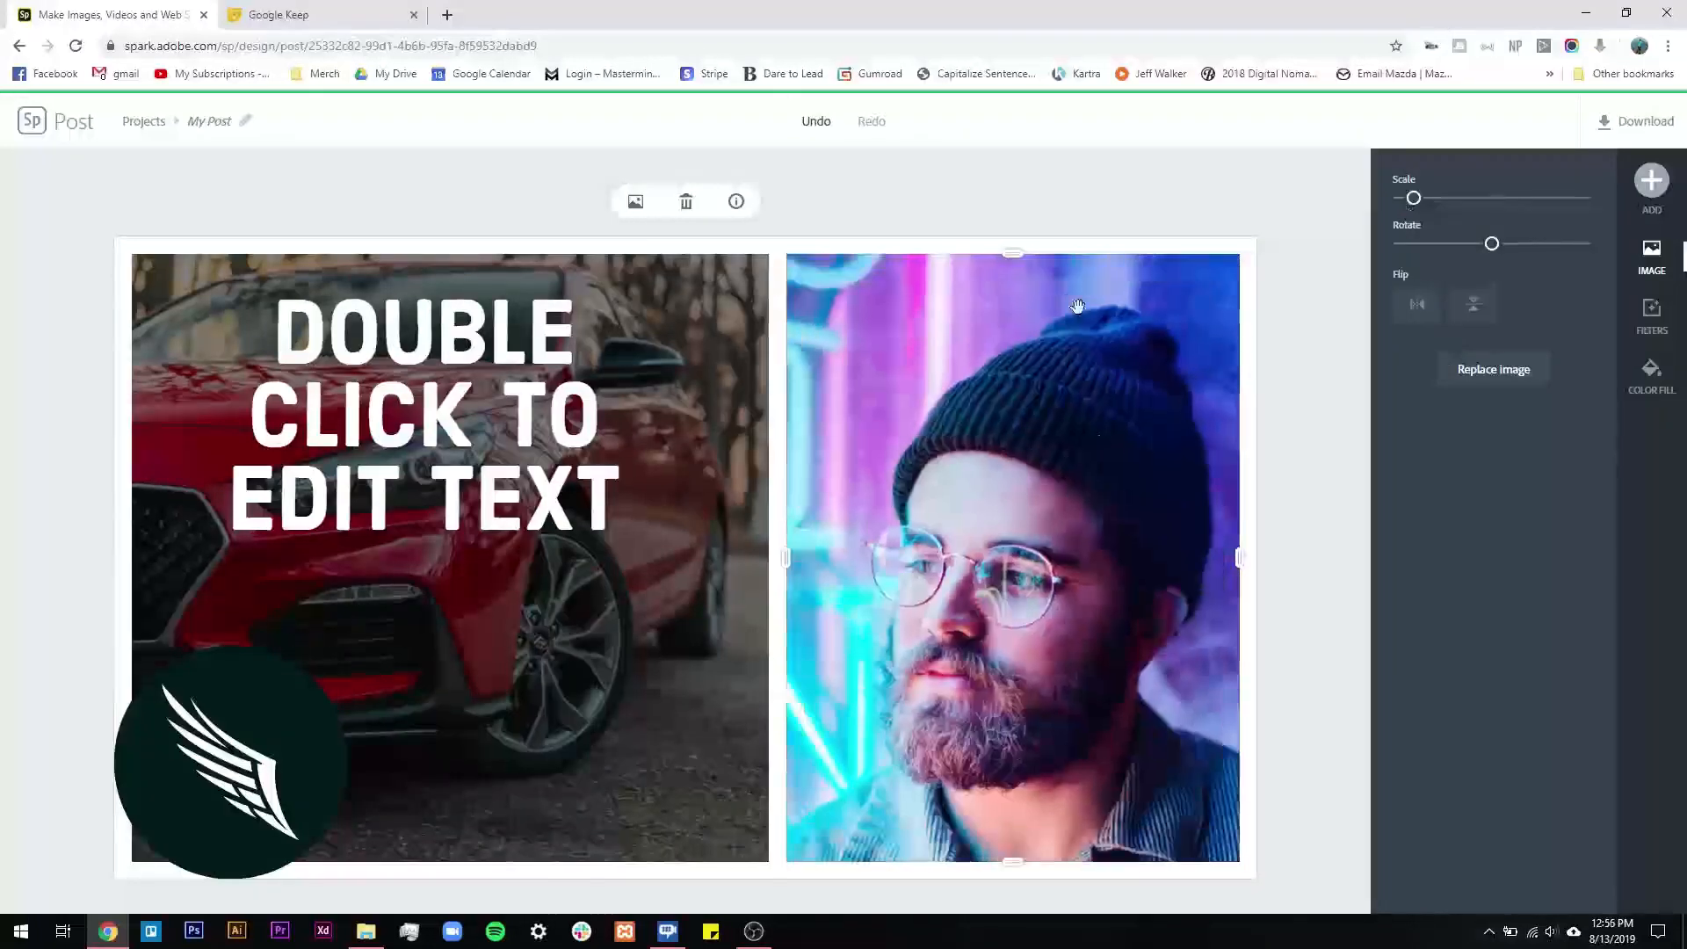
pyautogui.moveTo(1054, 591); pyautogui.dragTo(1057, 531)
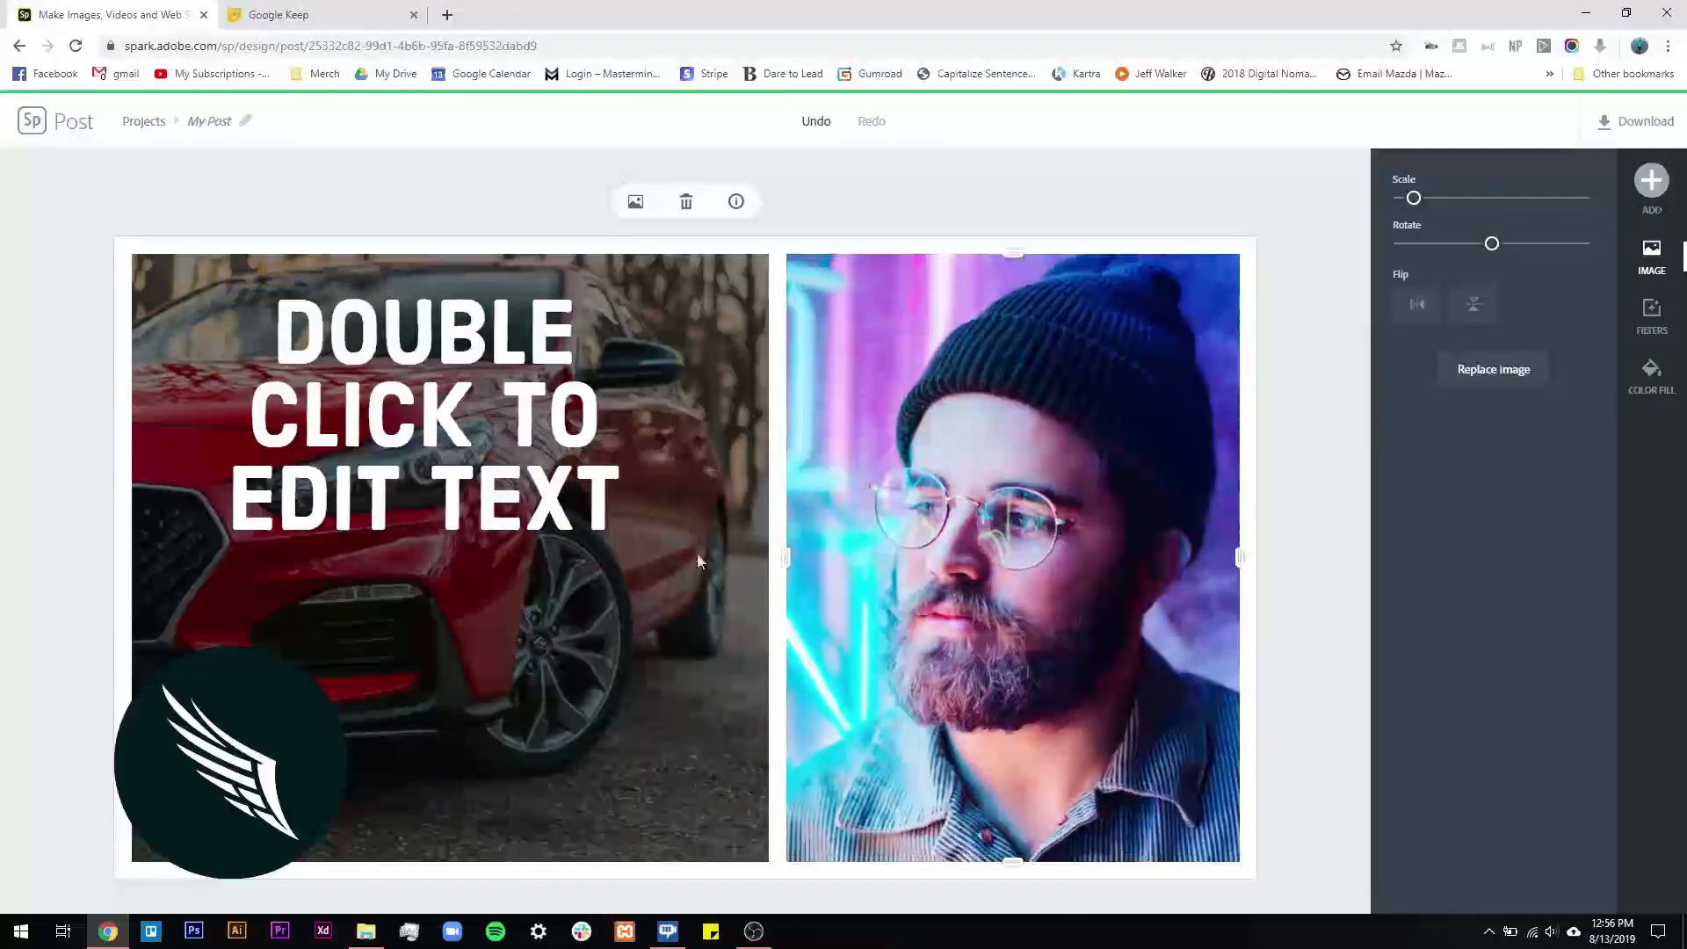
# - Move the divider toward the portrait to widen the car photo's cell, and recentre the man in the narrower cell
pyautogui.moveTo(791, 555); pyautogui.dragTo(847, 569)
pyautogui.moveTo(1123, 585); pyautogui.dragTo(1009, 580)
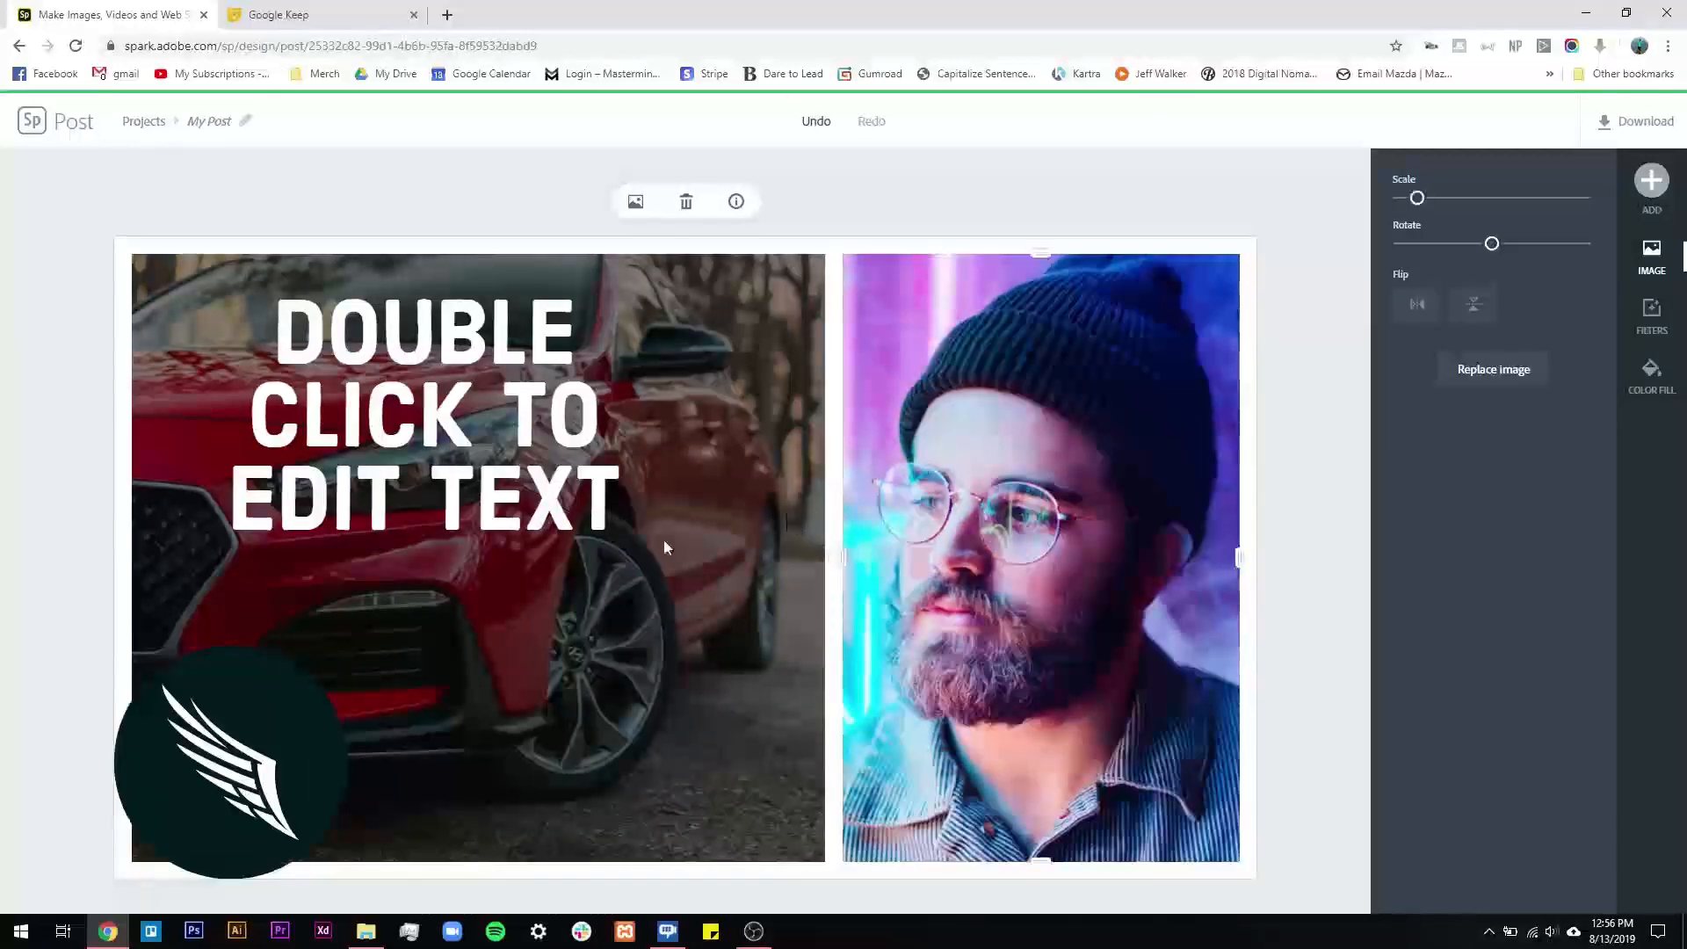
# - Enlarge the placeholder text to span most of the car photo's width, reposition it above the logo and deselect it
pyautogui.click(541, 446)
pyautogui.moveTo(627, 535); pyautogui.dragTo(790, 604)
pyautogui.moveTo(602, 511)
pyautogui.mouseDown()
pyautogui.moveTo(572, 482)
pyautogui.moveTo(582, 497)
pyautogui.mouseUp()
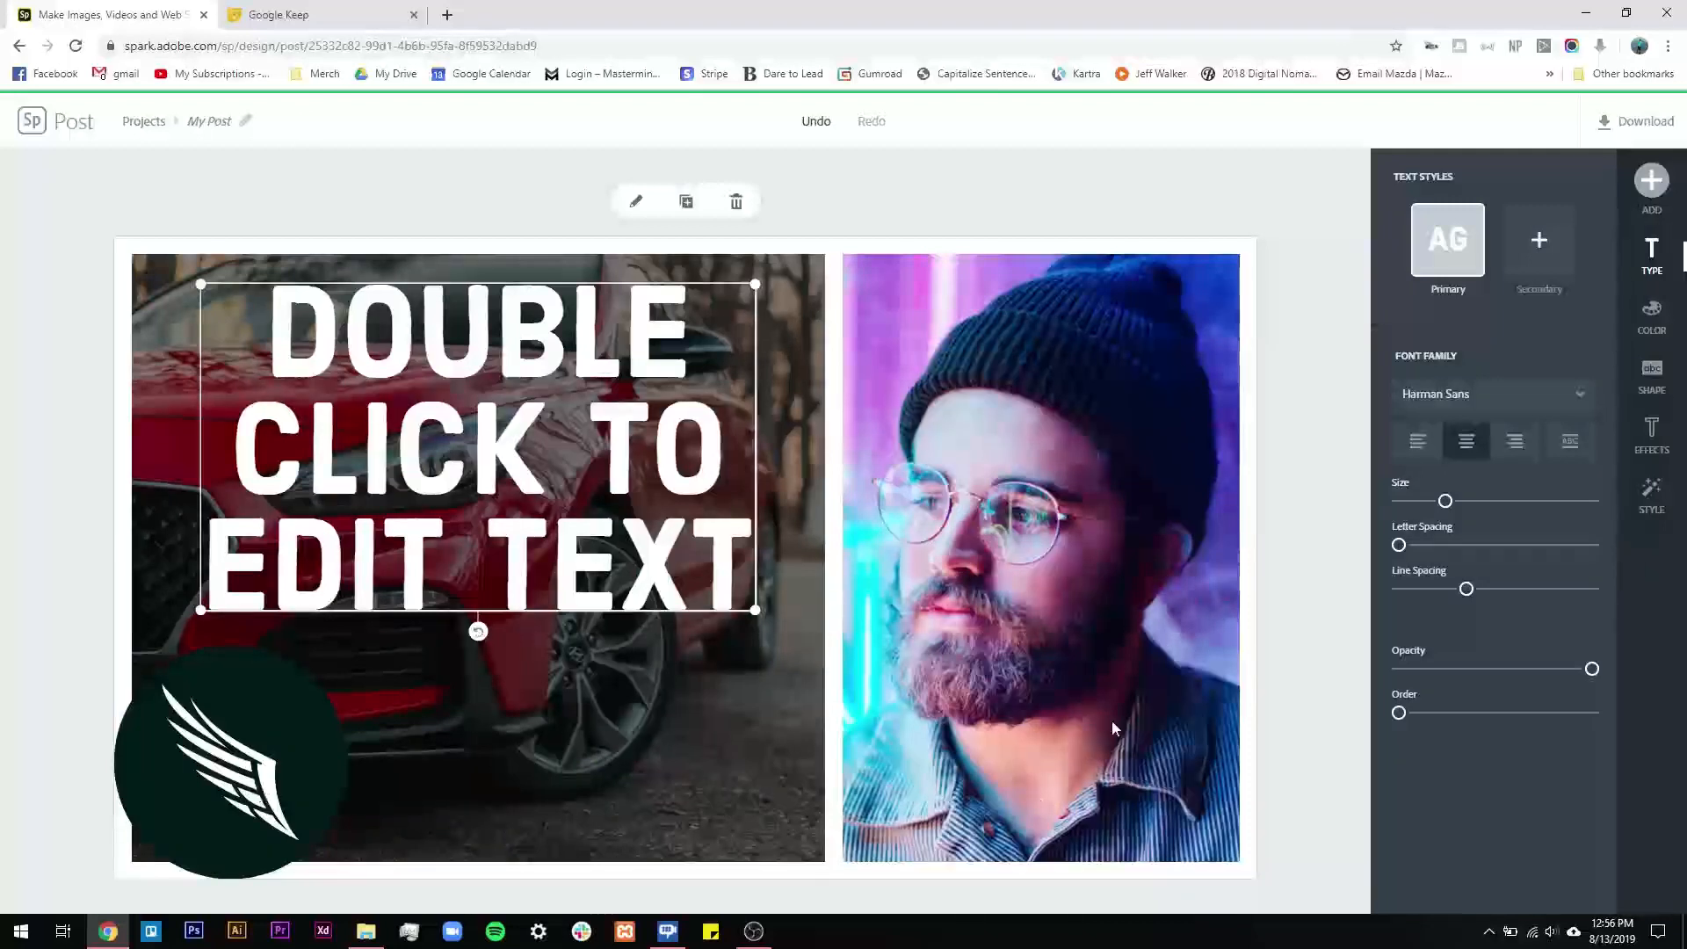
pyautogui.click(1311, 571)
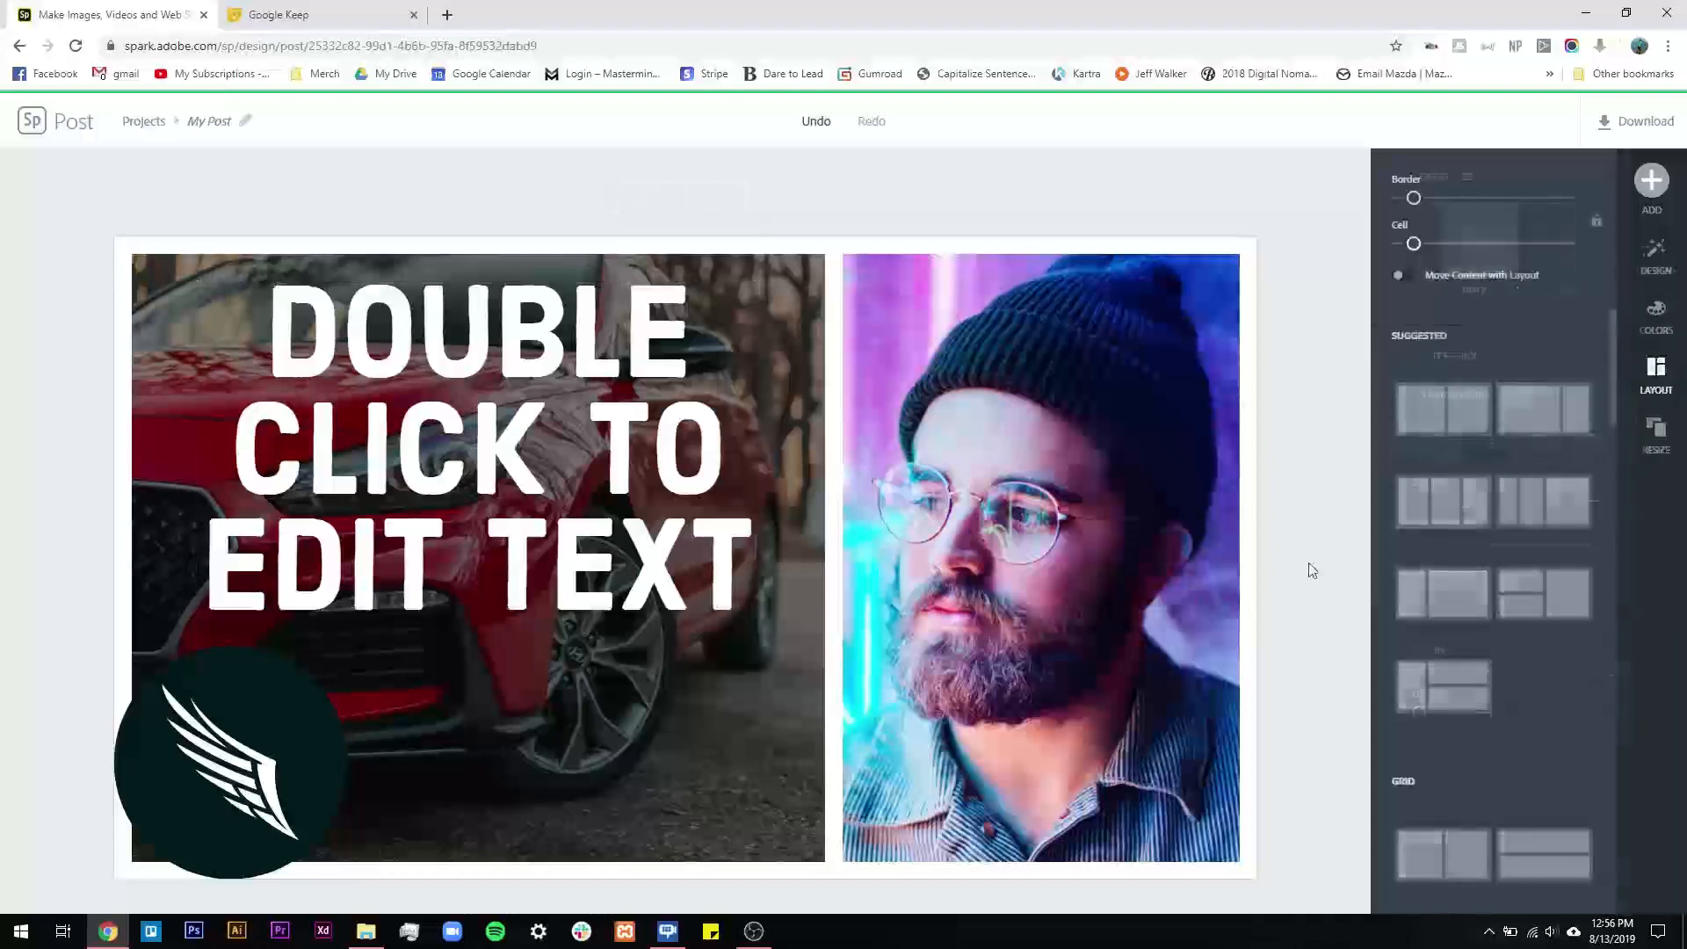